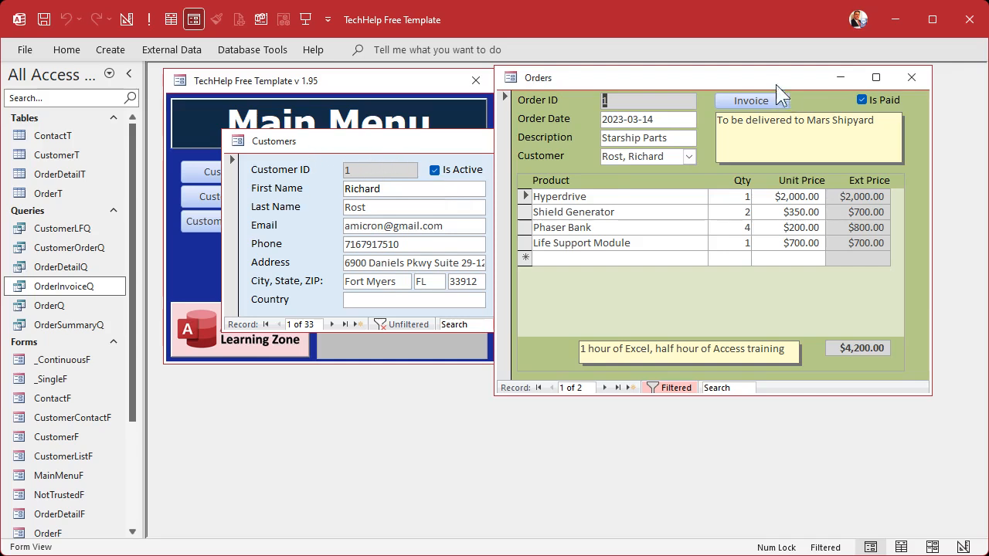
Step: Close the open order and customer forms, and review the records in the OrderT table
{"action": "left_click", "coordinate": [912, 77]}
{"action": "left_click", "coordinate": [734, 142]}
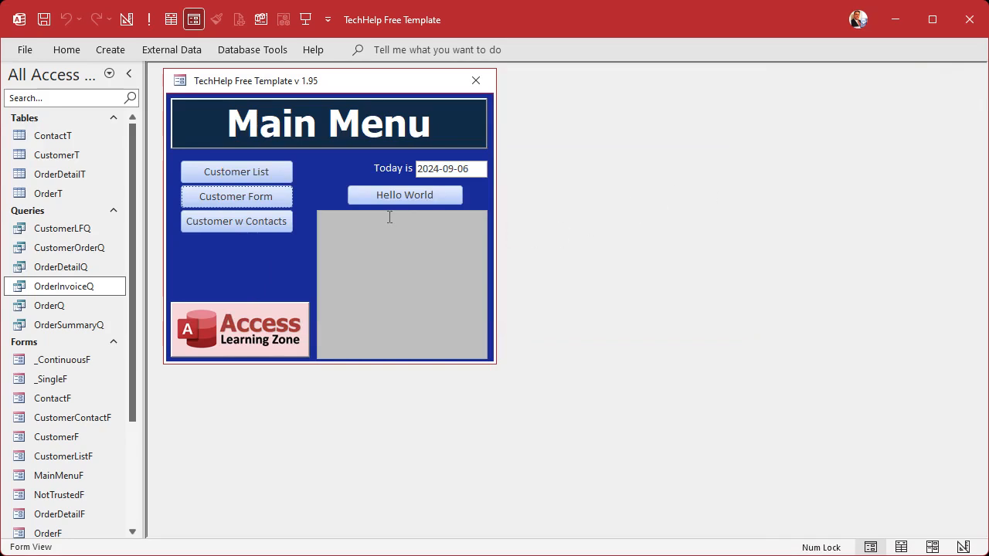
{"action": "left_click", "coordinate": [59, 154]}
{"action": "double_click", "coordinate": [55, 194]}
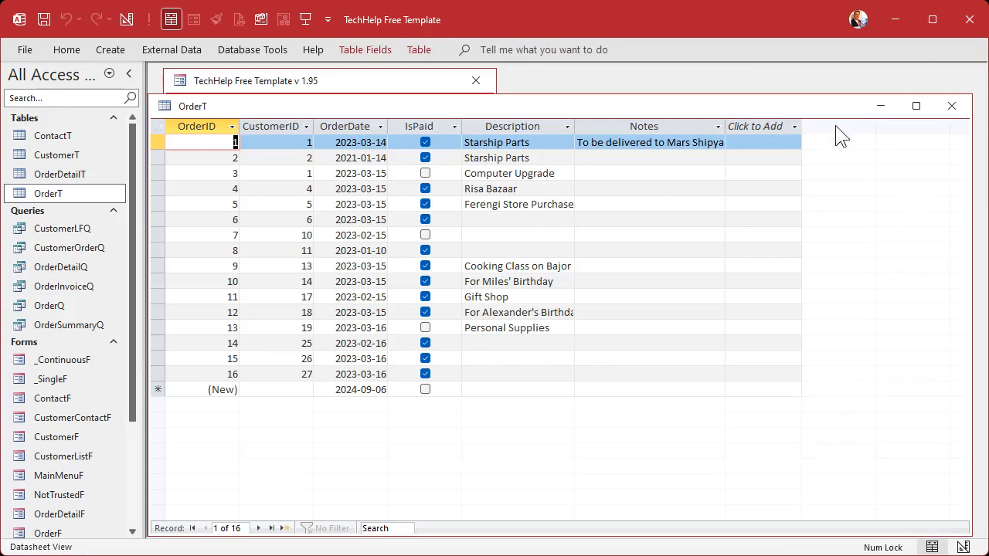
{"action": "left_click", "coordinate": [949, 112]}
Step: Examine the Quantity and UnitPrice columns in the OrderDetailT table, and close it
{"action": "double_click", "coordinate": [59, 173]}
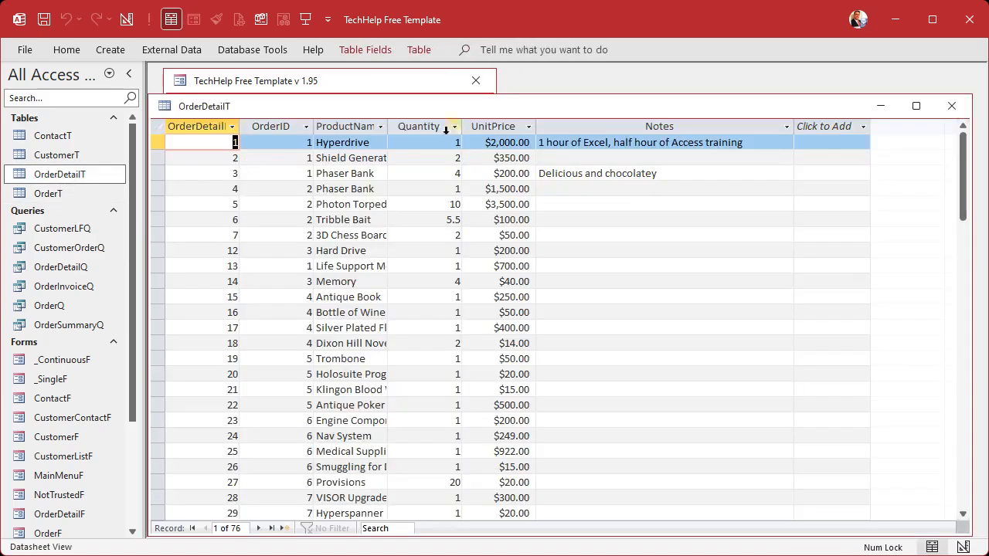
{"action": "left_click", "coordinate": [426, 126]}
{"action": "left_click", "coordinate": [509, 126]}
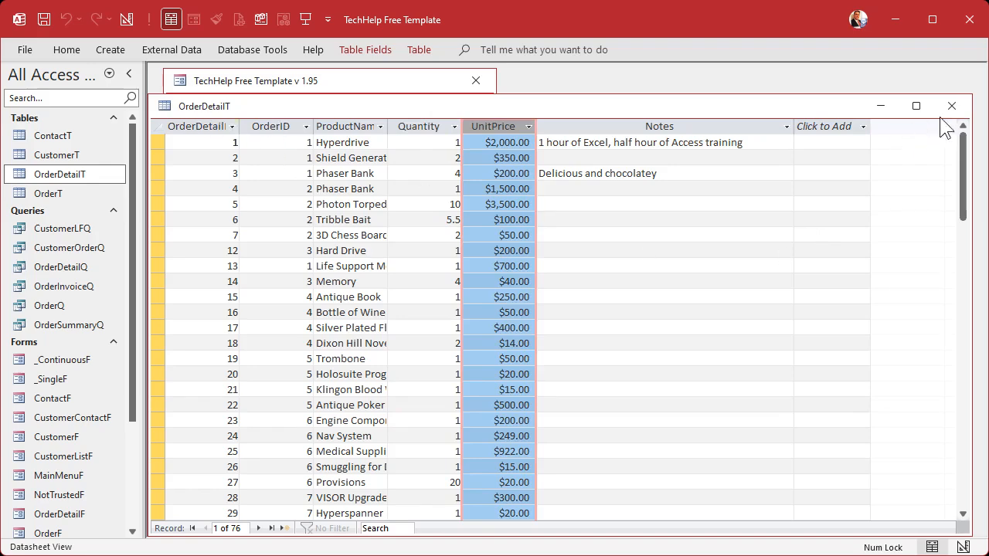
{"action": "left_click", "coordinate": [962, 108]}
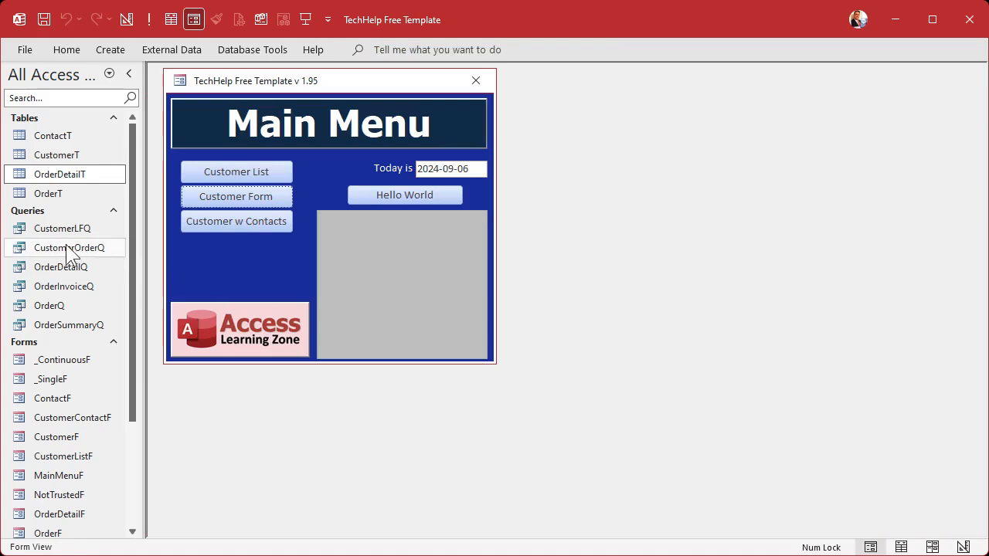
Step: Open the OrderDetailQ query and compare its Quantity, UnitPrice and ExtPrice columns
{"action": "double_click", "coordinate": [57, 266]}
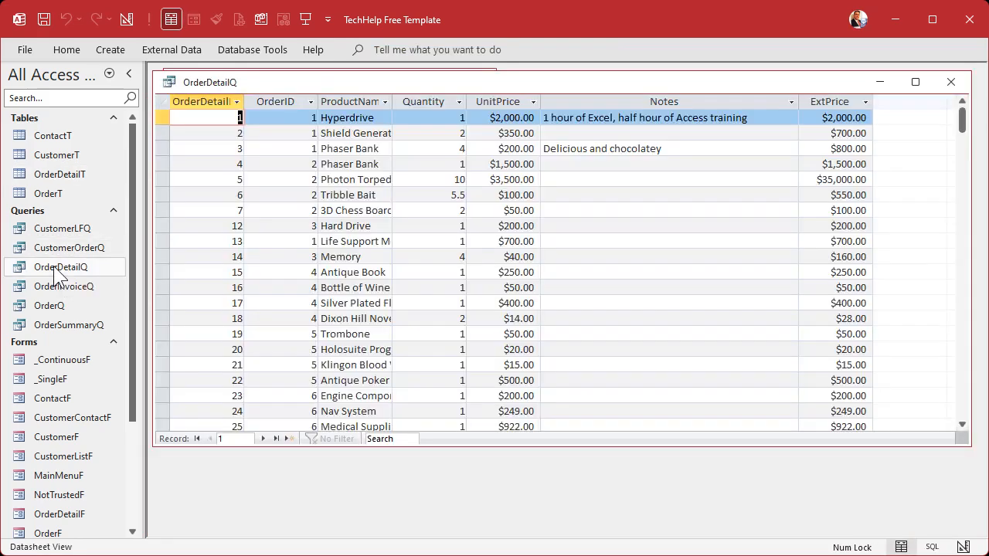
{"action": "left_click", "coordinate": [836, 99]}
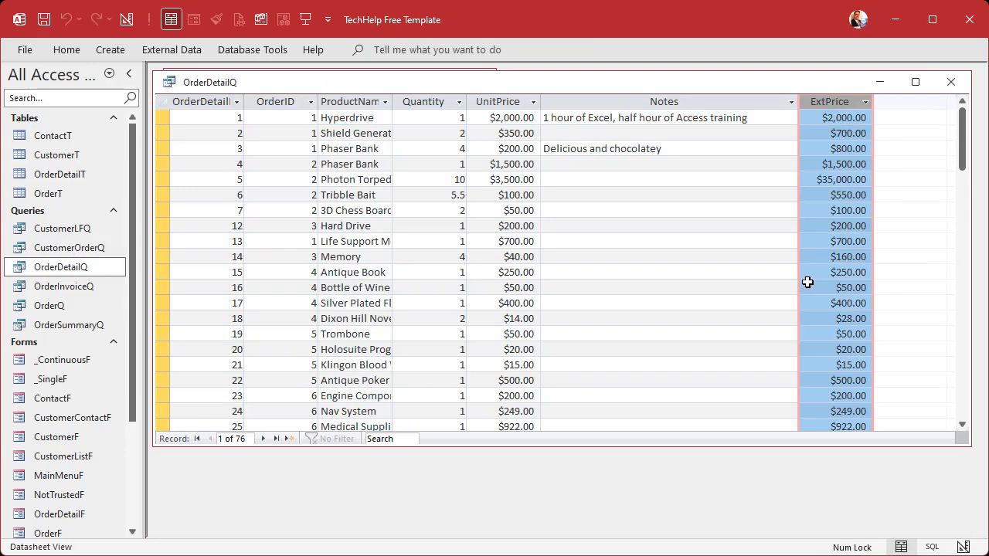
{"action": "left_click", "coordinate": [444, 100]}
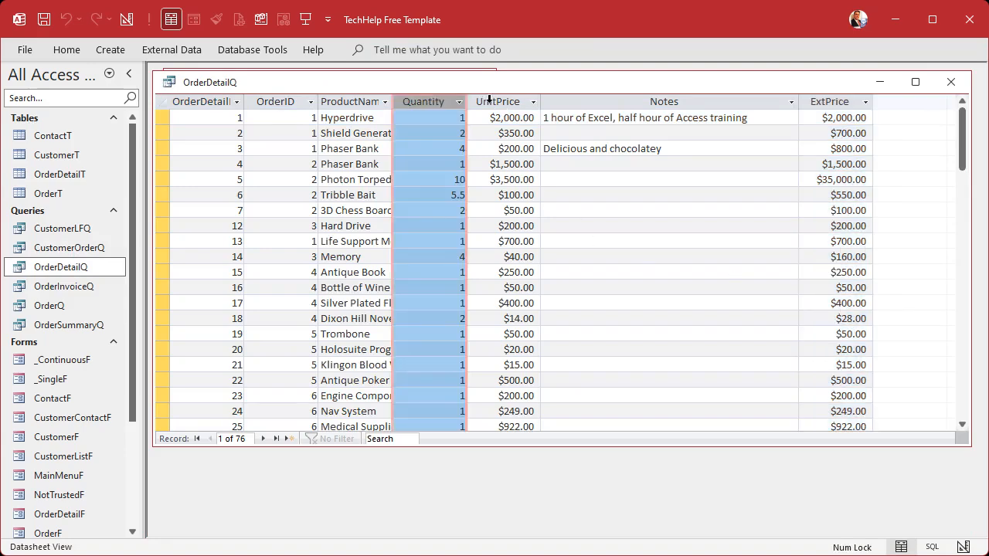
{"action": "left_click", "coordinate": [490, 101]}
{"action": "left_click", "coordinate": [847, 103]}
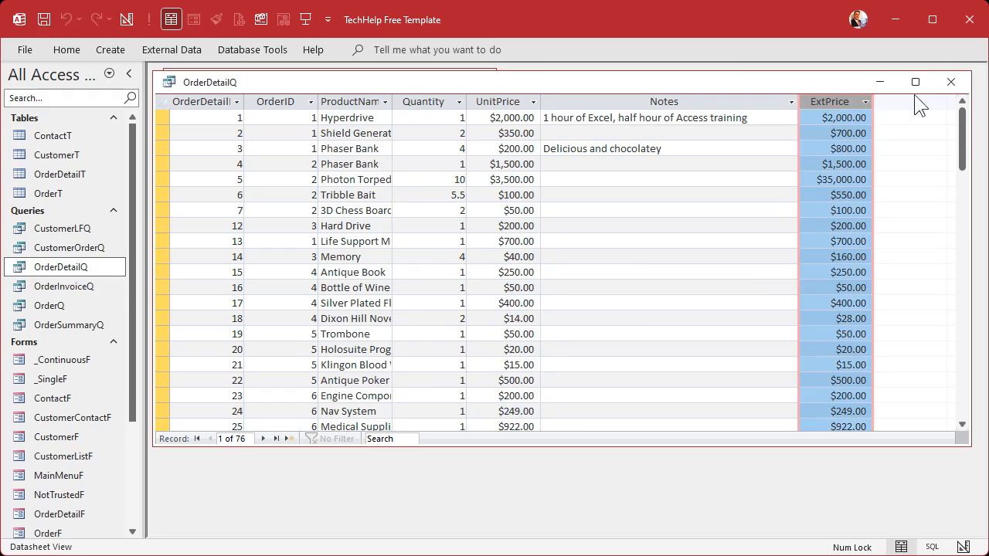
Step: Sort OrderDetailQ by OrderID from smallest to largest, review order 1's line items, and close the query with its changes saved
{"action": "left_click_drag", "start_coordinate": [163, 118], "coordinate": [163, 142]}
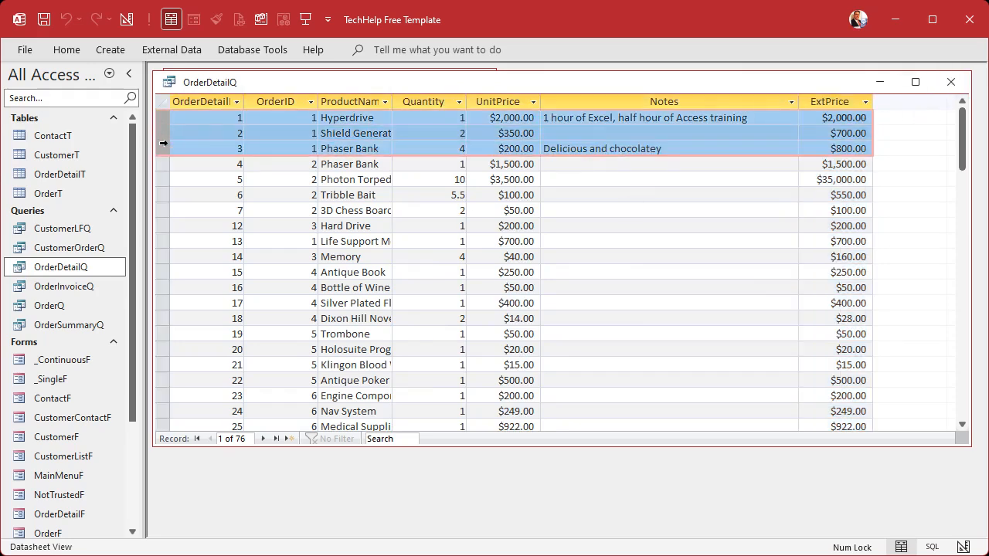
{"action": "left_click", "coordinate": [288, 143]}
{"action": "right_click", "coordinate": [288, 142]}
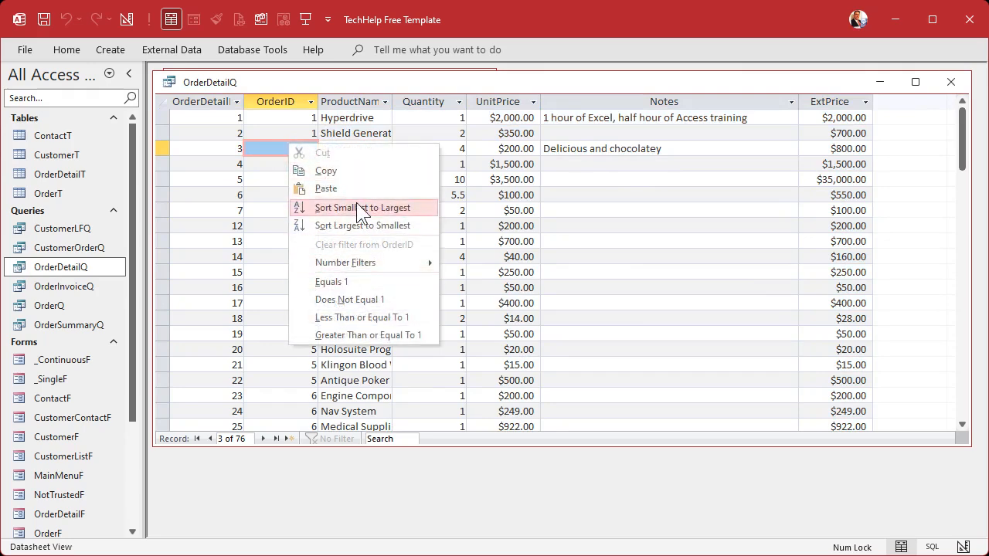
{"action": "left_click", "coordinate": [356, 202]}
{"action": "left_click_drag", "start_coordinate": [163, 117], "coordinate": [165, 161]}
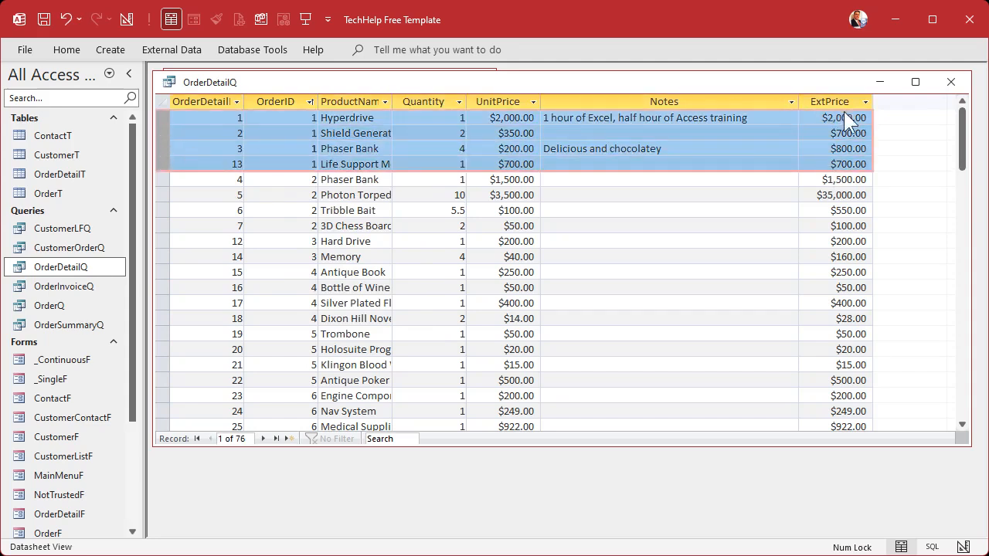
{"action": "left_click", "coordinate": [951, 81]}
{"action": "left_click", "coordinate": [479, 368]}
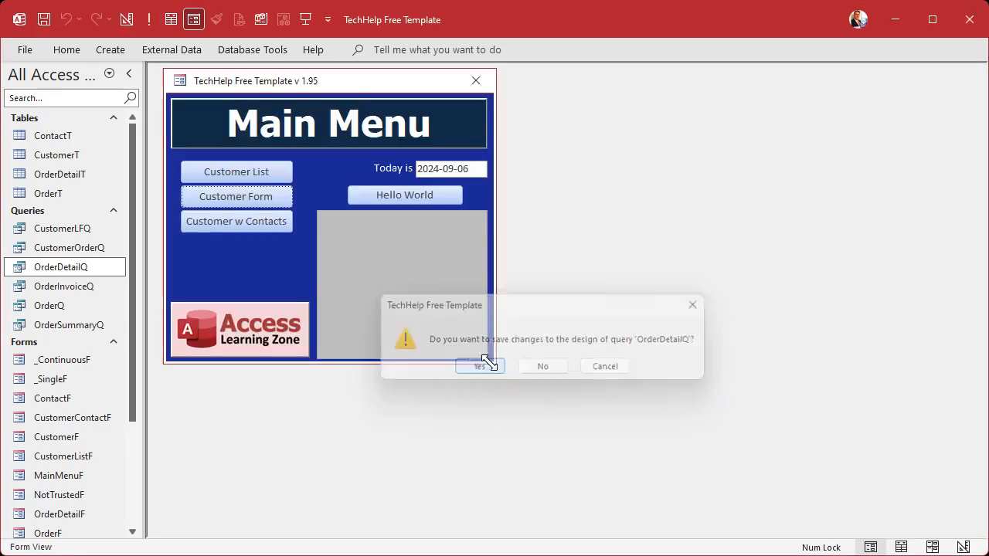
Step: Open the OrderSummaryQ query, inspect the totals of orders 1 and 3, and close it
{"action": "double_click", "coordinate": [72, 327]}
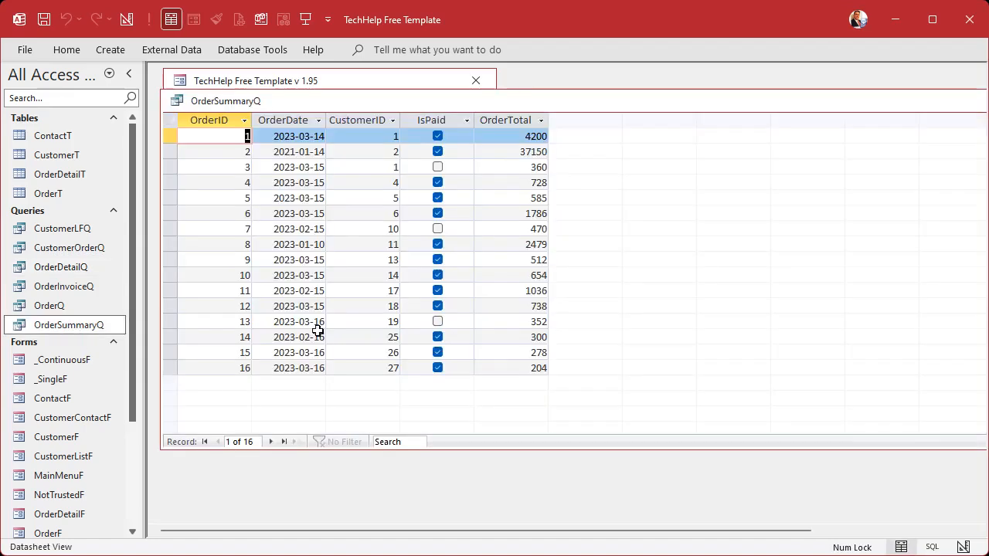
{"action": "left_click", "coordinate": [174, 136]}
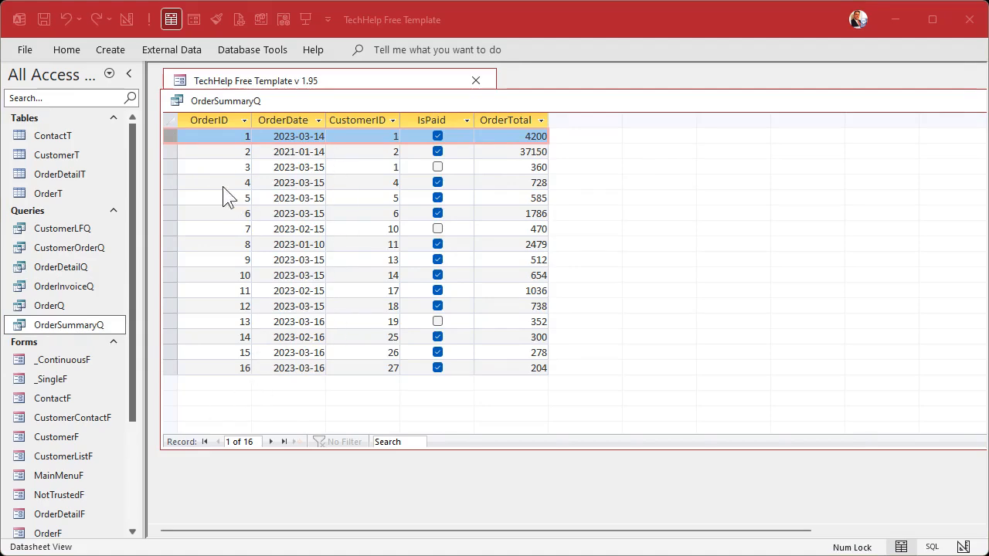
{"action": "left_click", "coordinate": [177, 166]}
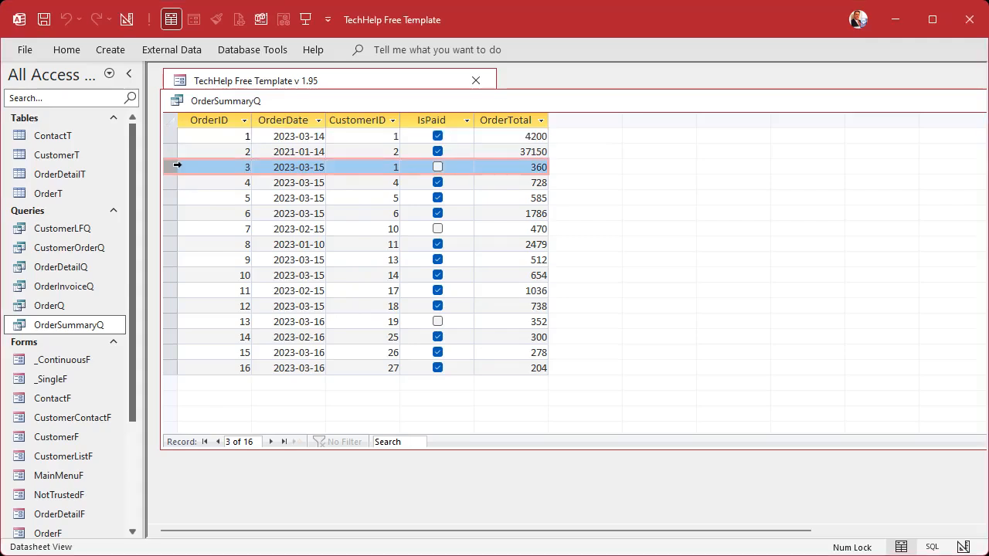
{"action": "double_click", "coordinate": [177, 100]}
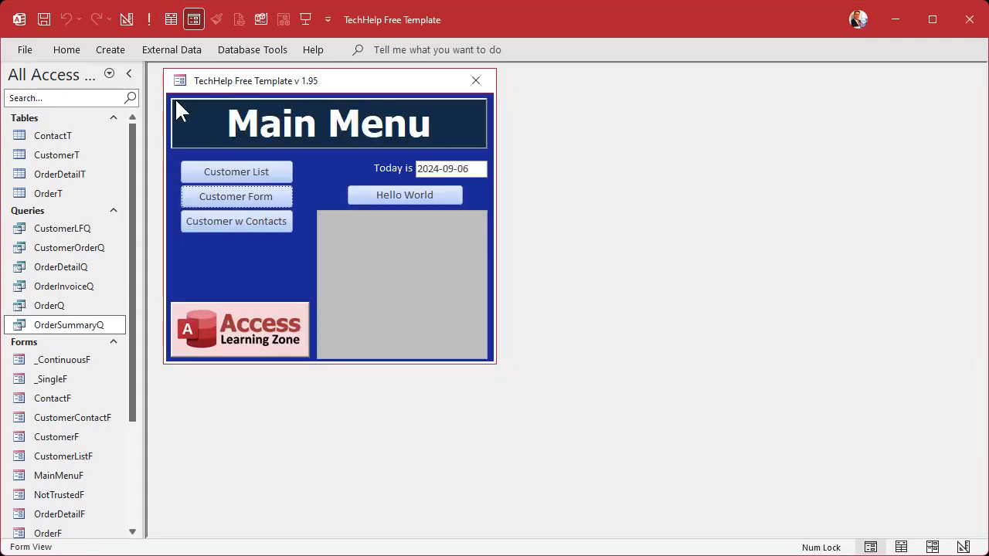
Step: In the OrderT table, set the CustomerID of order 8 to 1 and of order 9 to 2
{"action": "double_click", "coordinate": [62, 195]}
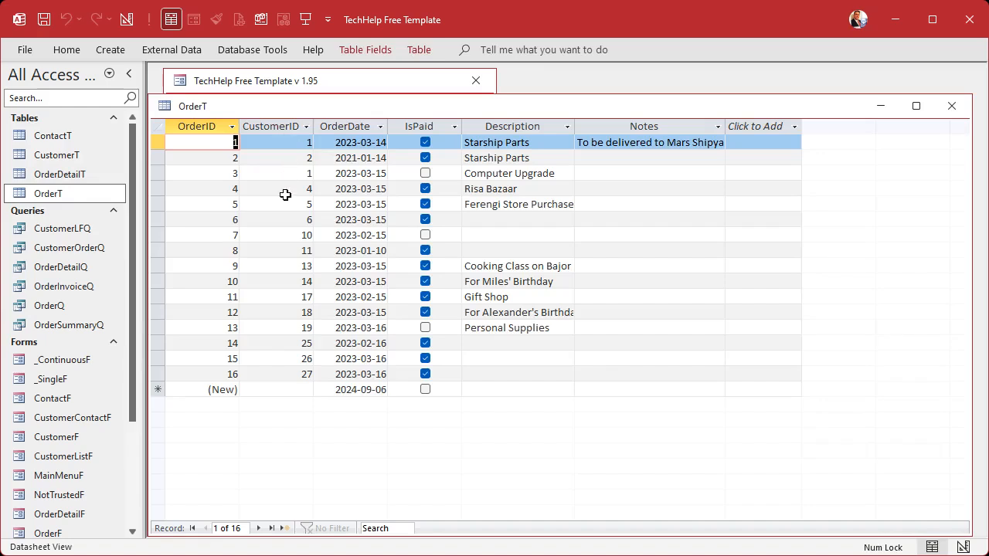
{"action": "left_click", "coordinate": [294, 250]}
{"action": "type", "text": "1"}
{"action": "key", "text": "Down"}
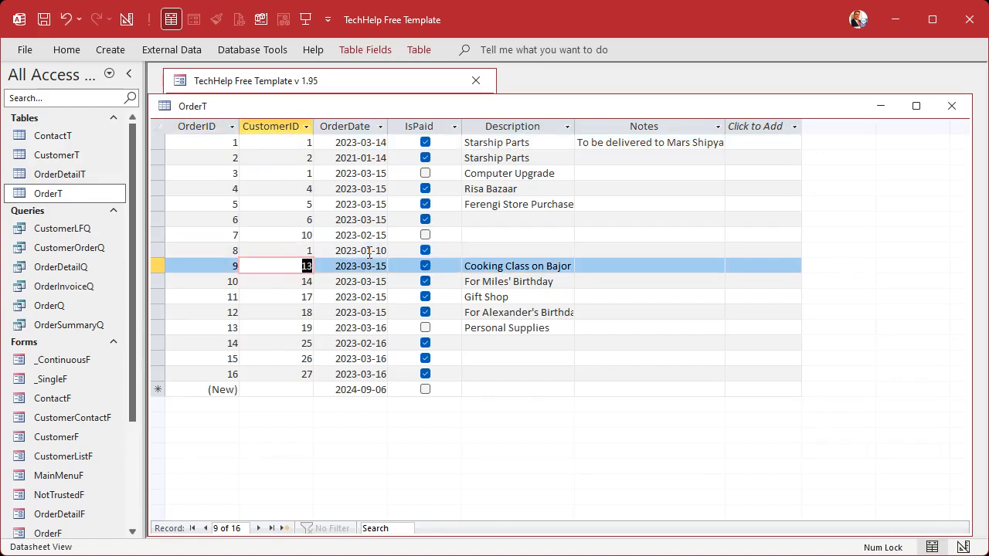
{"action": "type", "text": "2"}
{"action": "key", "text": "Down"}
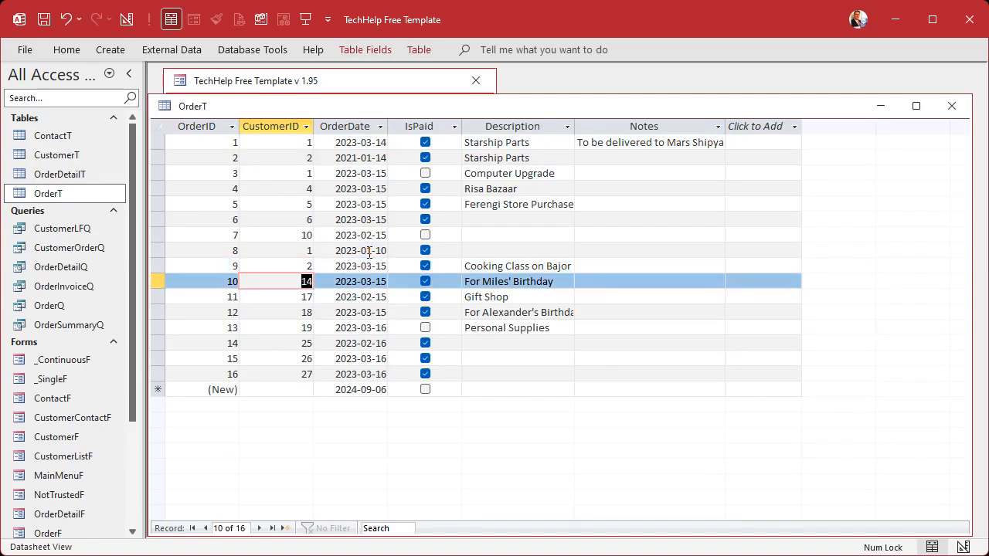
Step: Set the CustomerID of order 13 to 1 and of orders 15 and 16 to 2
{"action": "key", "text": "Down"}
{"action": "key", "text": "Down"}
{"action": "key", "text": "Down"}
{"action": "type", "text": "1"}
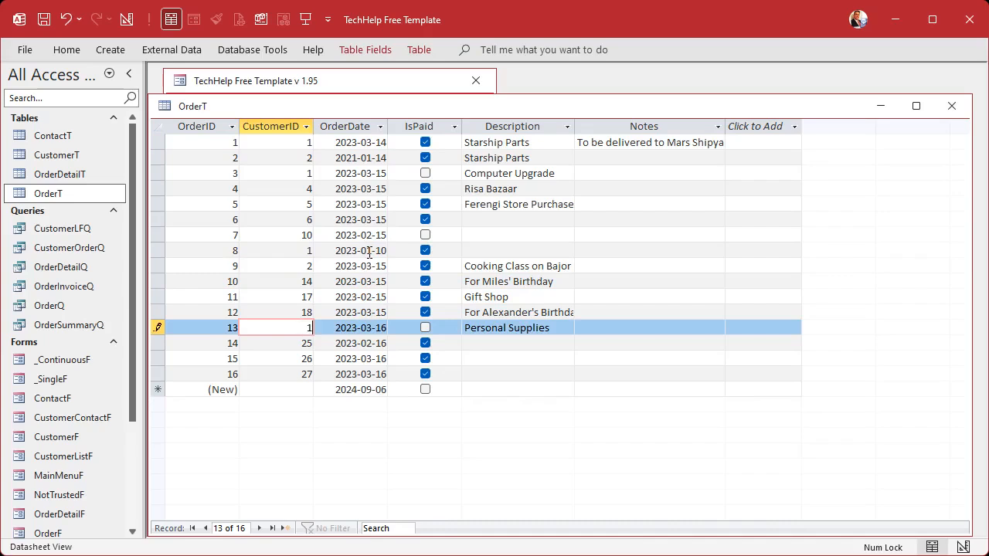
{"action": "key", "text": "Down"}
{"action": "key", "text": "Down"}
{"action": "type", "text": "2"}
{"action": "key", "text": "Down"}
{"action": "type", "text": "2"}
{"action": "key", "text": "Down"}
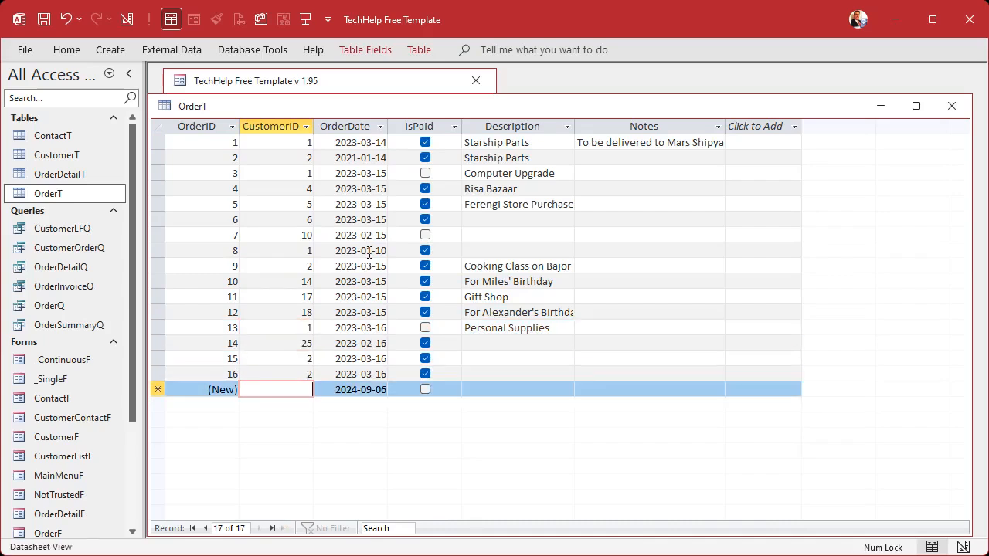
Step: Sort OrderT by CustomerID from smallest to largest, review each customer's group of orders, and close the table with its changes saved
{"action": "left_click_drag", "start_coordinate": [162, 358], "coordinate": [163, 373]}
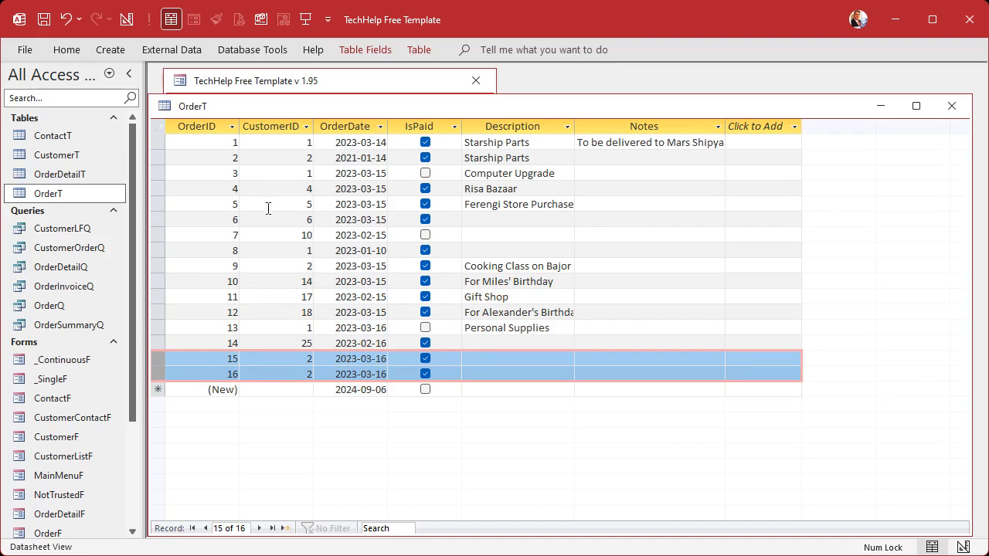
{"action": "right_click", "coordinate": [267, 202]}
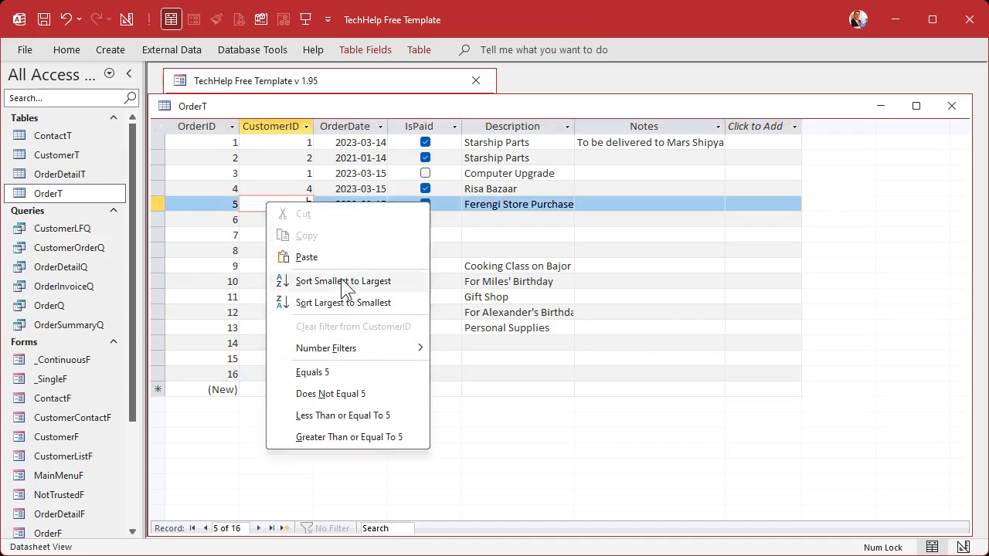
{"action": "left_click", "coordinate": [342, 283]}
{"action": "left_click_drag", "start_coordinate": [154, 141], "coordinate": [160, 246]}
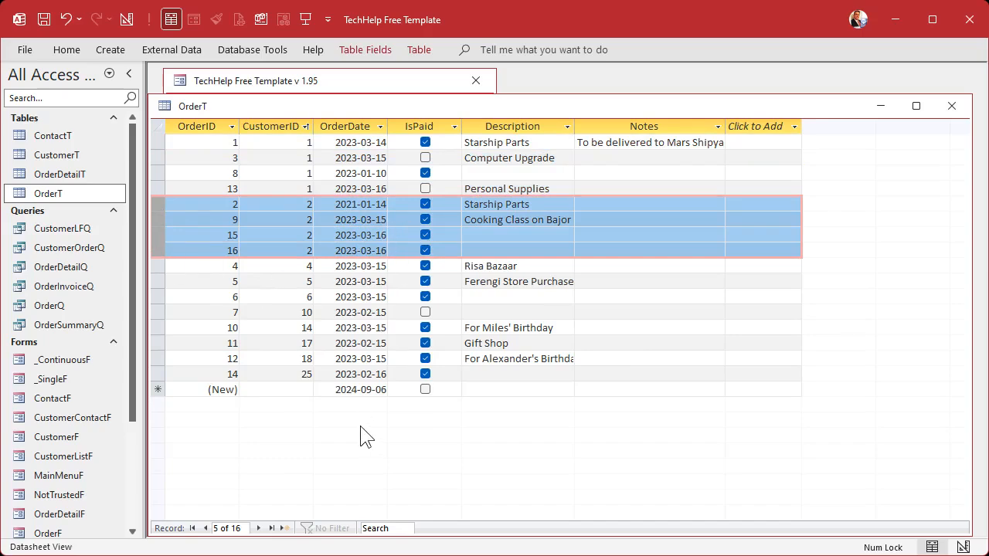
{"action": "left_click", "coordinate": [163, 188]}
{"action": "left_click", "coordinate": [158, 250]}
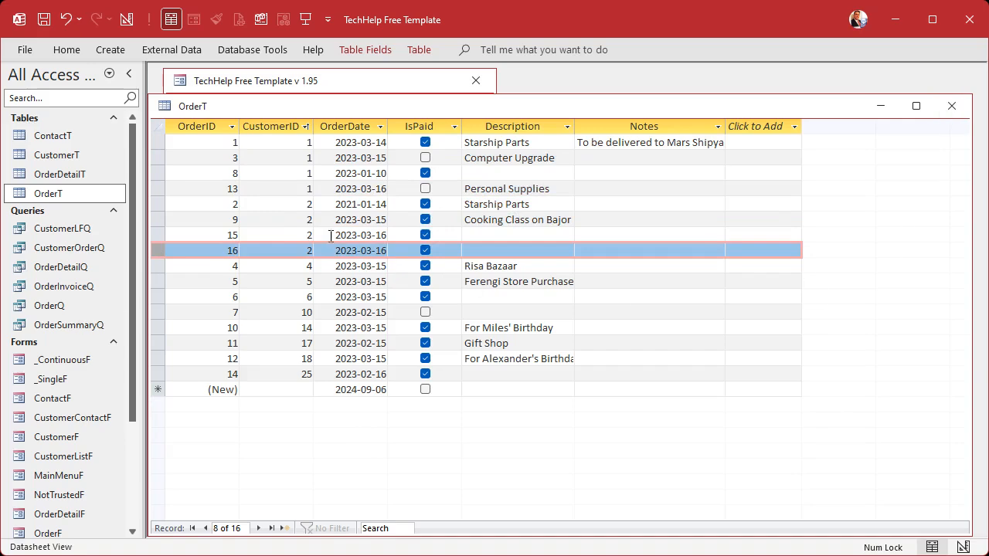
{"action": "left_click_drag", "start_coordinate": [163, 264], "coordinate": [159, 359]}
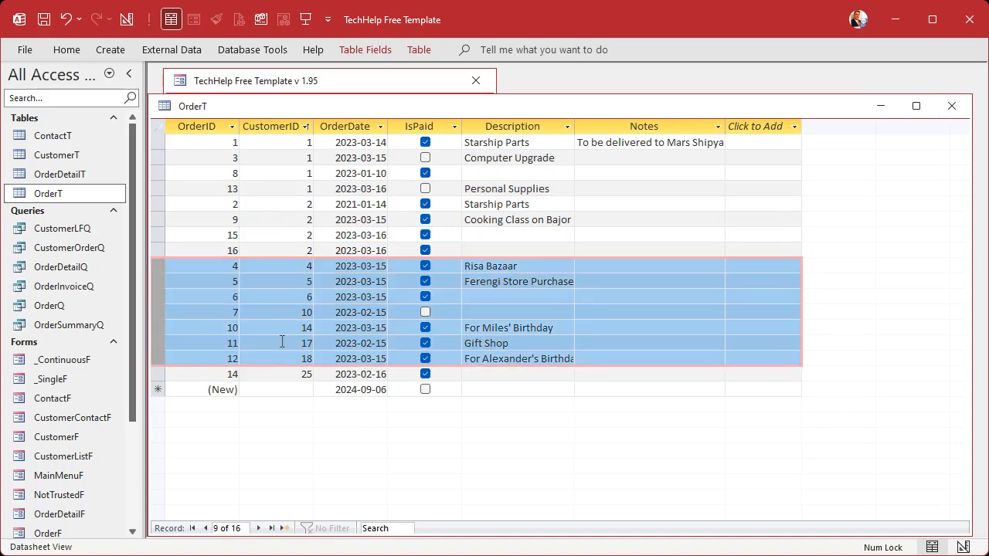
{"action": "left_click", "coordinate": [953, 106]}
{"action": "left_click", "coordinate": [480, 368]}
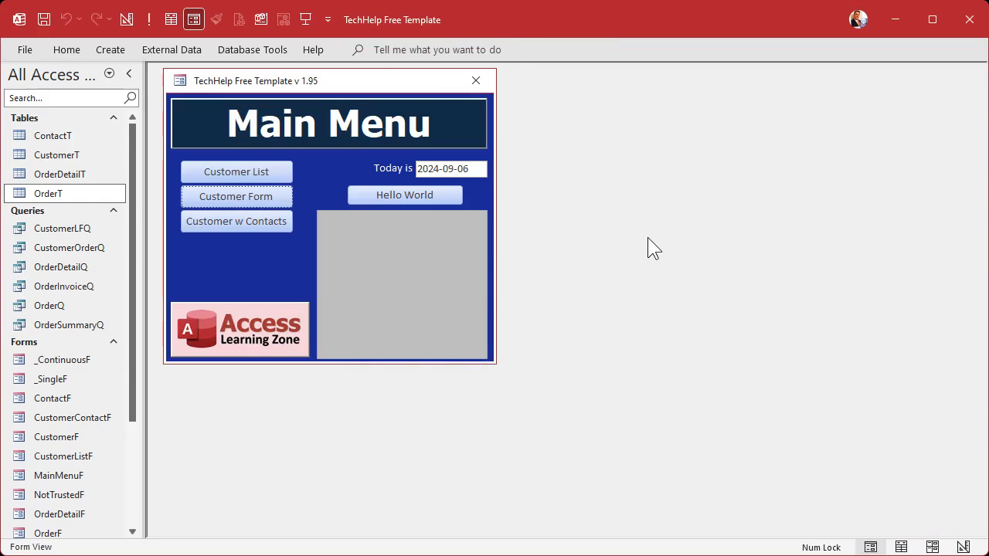
Step: Examine the IsActive column in the CustomerT table, and close the table
{"action": "double_click", "coordinate": [72, 157]}
{"action": "left_click_drag", "start_coordinate": [512, 531], "coordinate": [693, 543]}
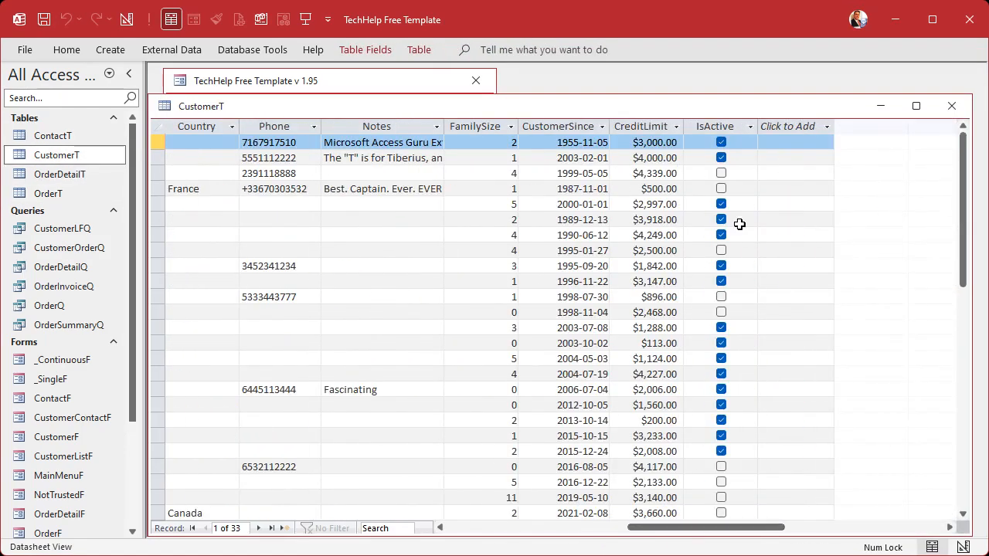
{"action": "left_click", "coordinate": [725, 125]}
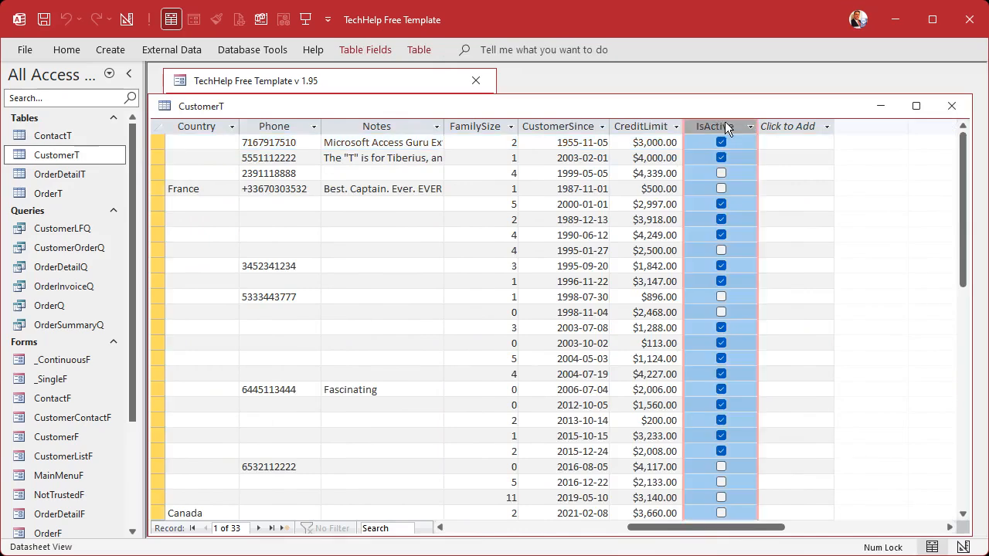
{"action": "left_click", "coordinate": [951, 106]}
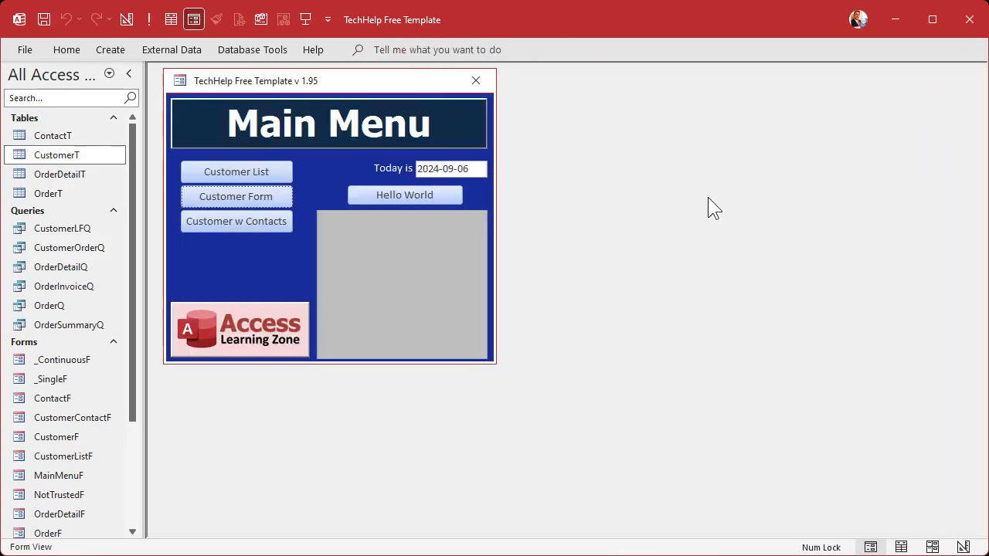
Step: Examine the IsPaid column in the OrderT table, and close the table
{"action": "double_click", "coordinate": [71, 194]}
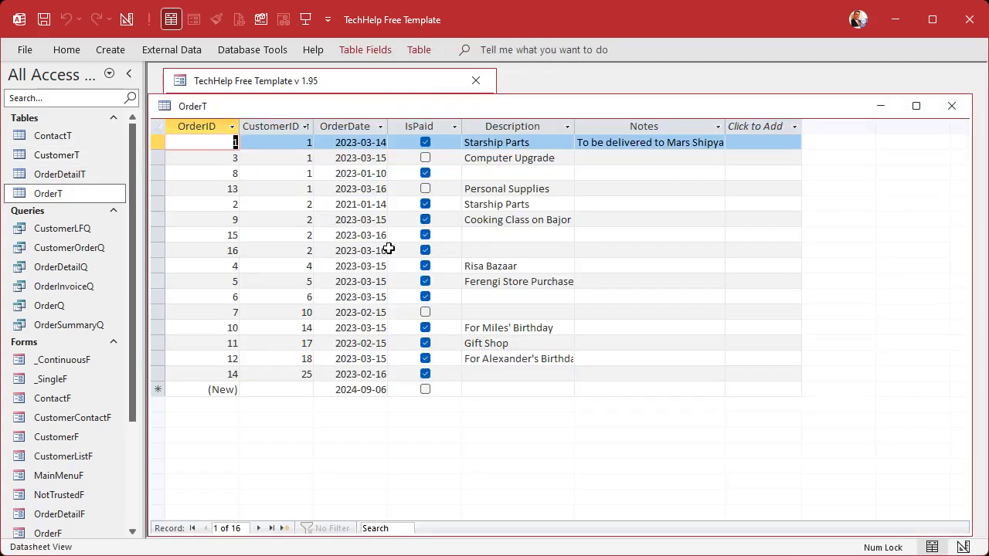
{"action": "left_click", "coordinate": [432, 125]}
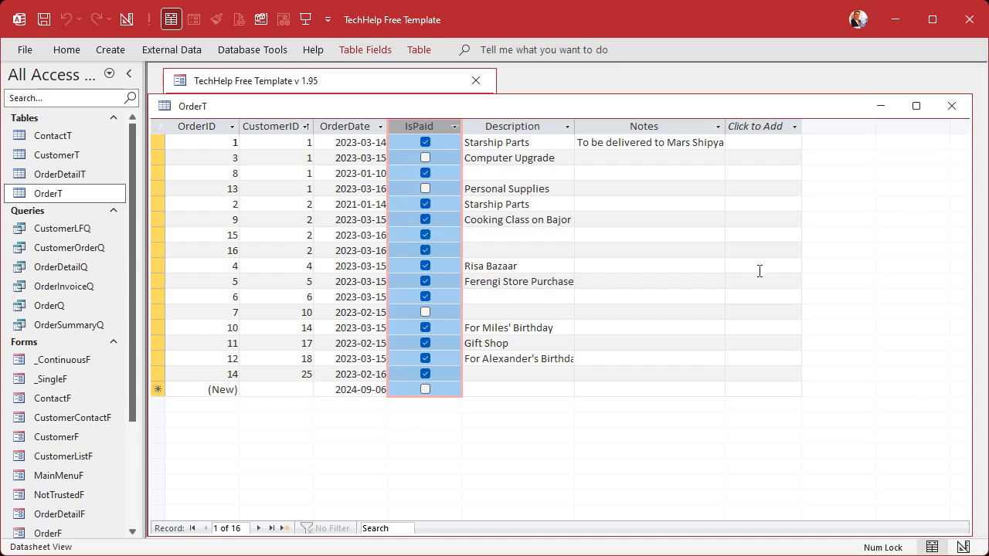
{"action": "left_click", "coordinate": [951, 106]}
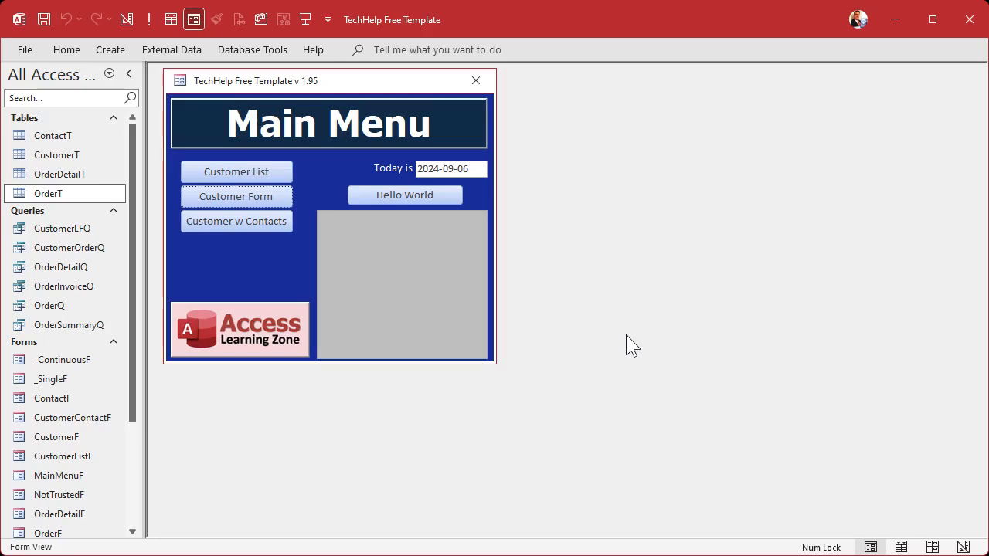
Step: Create a new query in design view based on the CustomerT and OrderT tables
{"action": "double_click", "coordinate": [110, 51]}
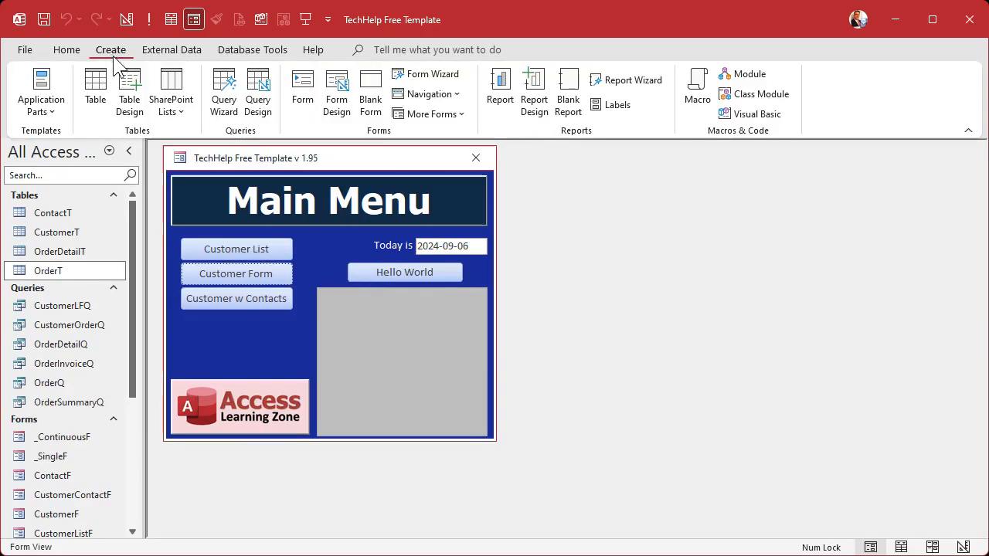
{"action": "left_click", "coordinate": [258, 97]}
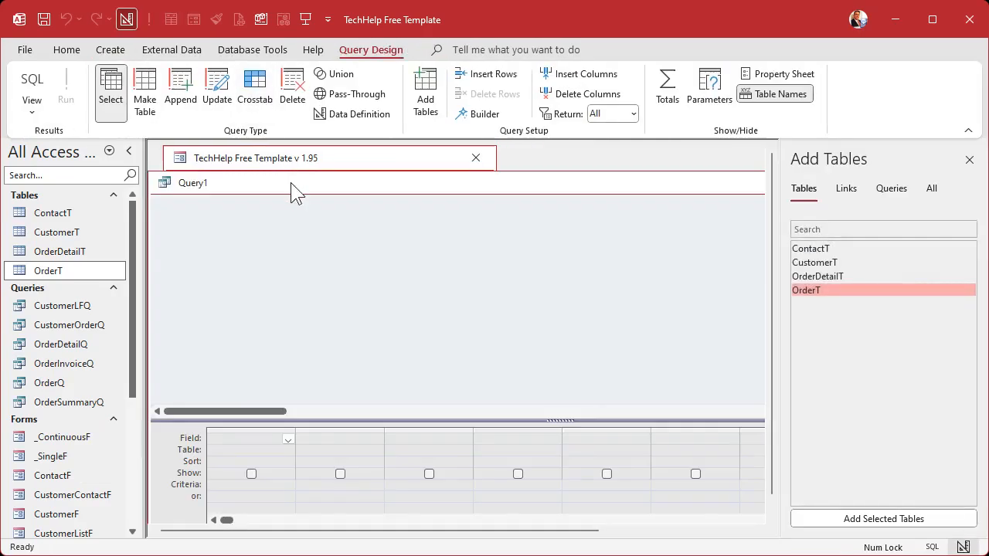
{"action": "double_click", "coordinate": [847, 263]}
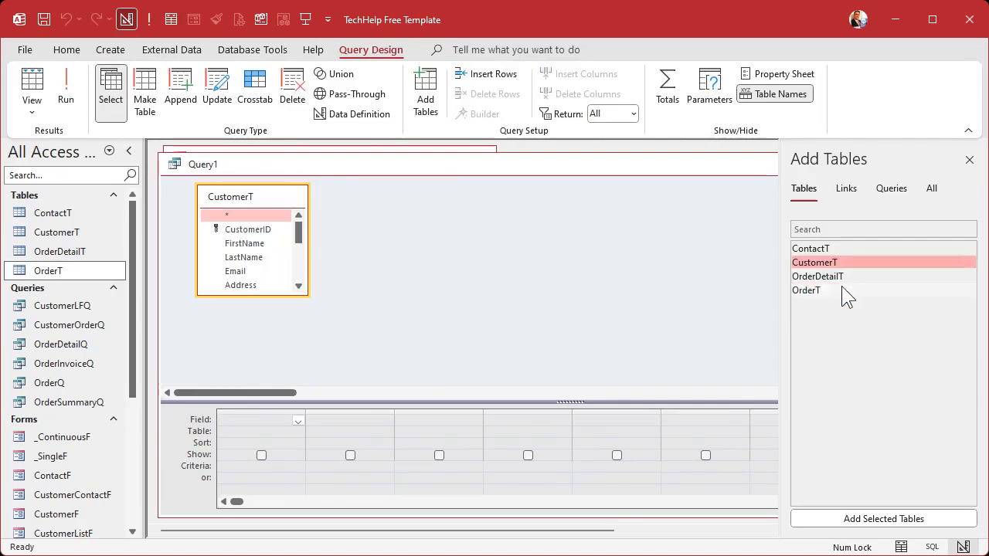
{"action": "double_click", "coordinate": [842, 290]}
{"action": "left_click", "coordinate": [969, 159]}
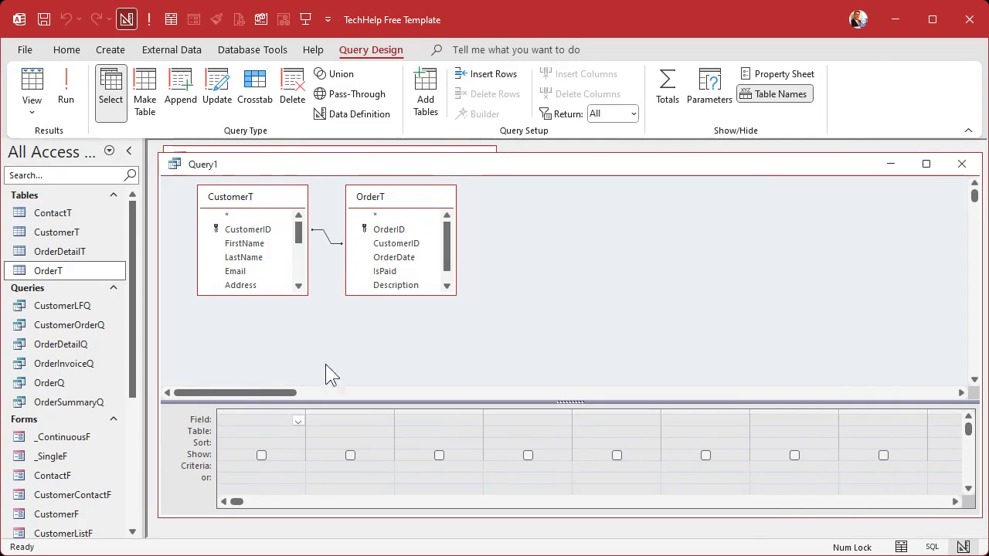
Step: Add CustomerID from CustomerT and OrderDate from OrderT, turn on totals, and set the OrderDate total to Max
{"action": "double_click", "coordinate": [264, 232]}
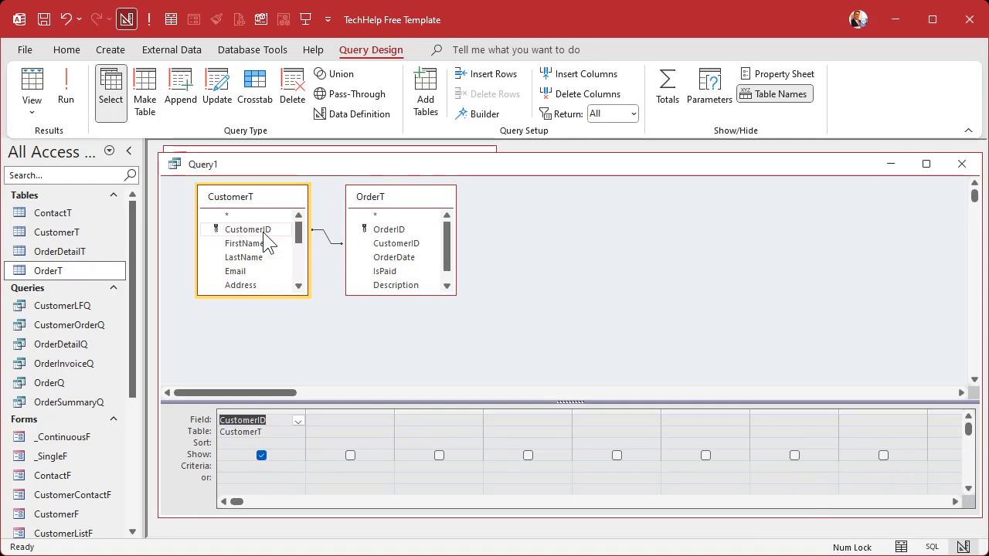
{"action": "double_click", "coordinate": [404, 258]}
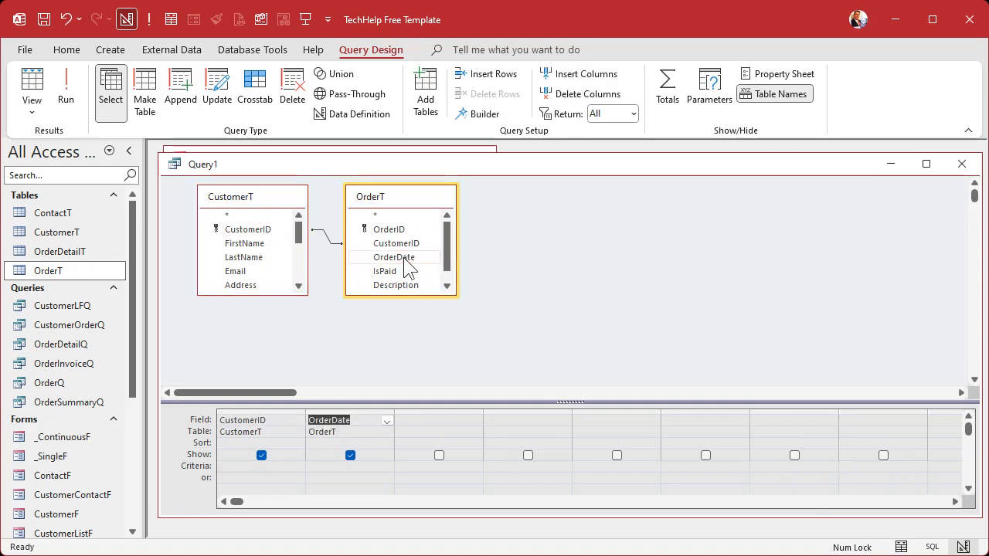
{"action": "left_click", "coordinate": [669, 81]}
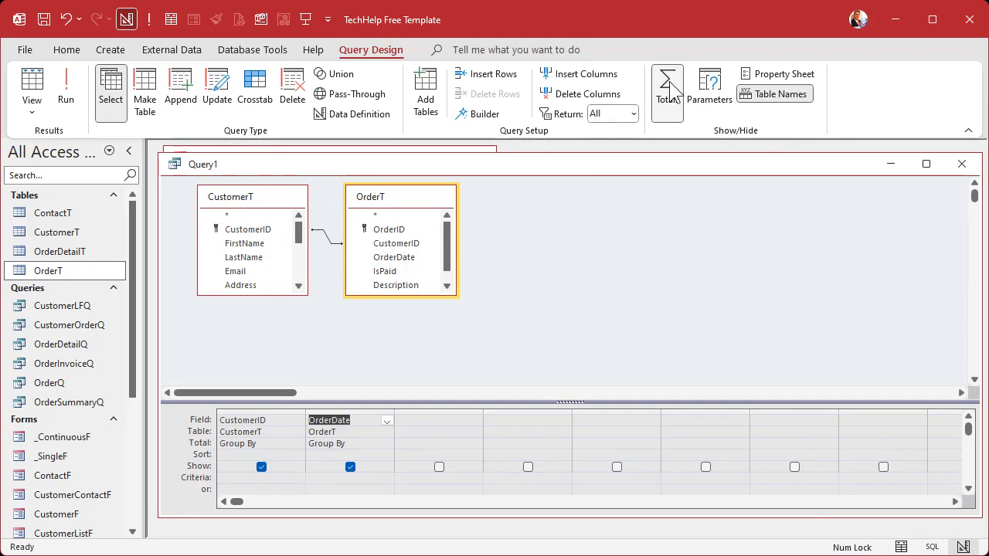
{"action": "left_click", "coordinate": [386, 444]}
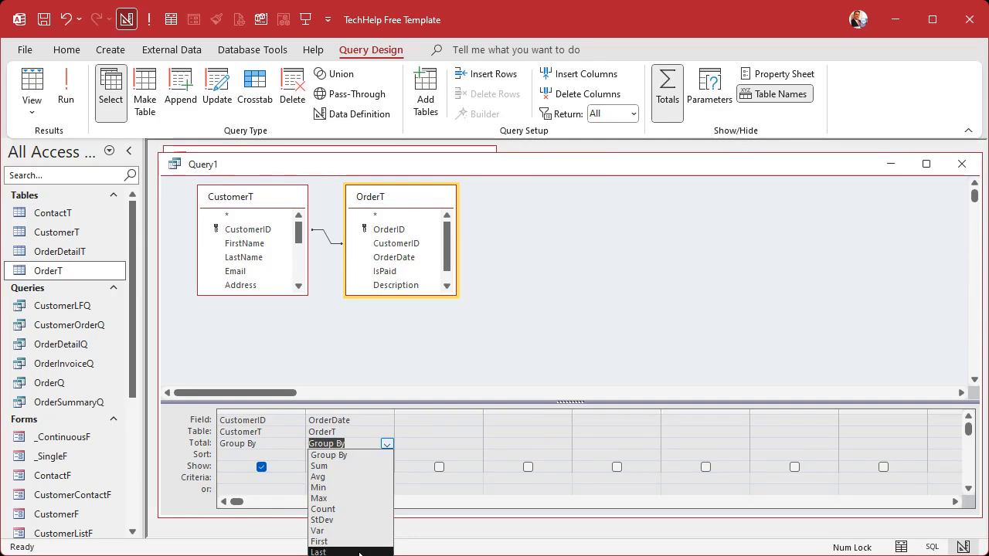
{"action": "left_click", "coordinate": [366, 499]}
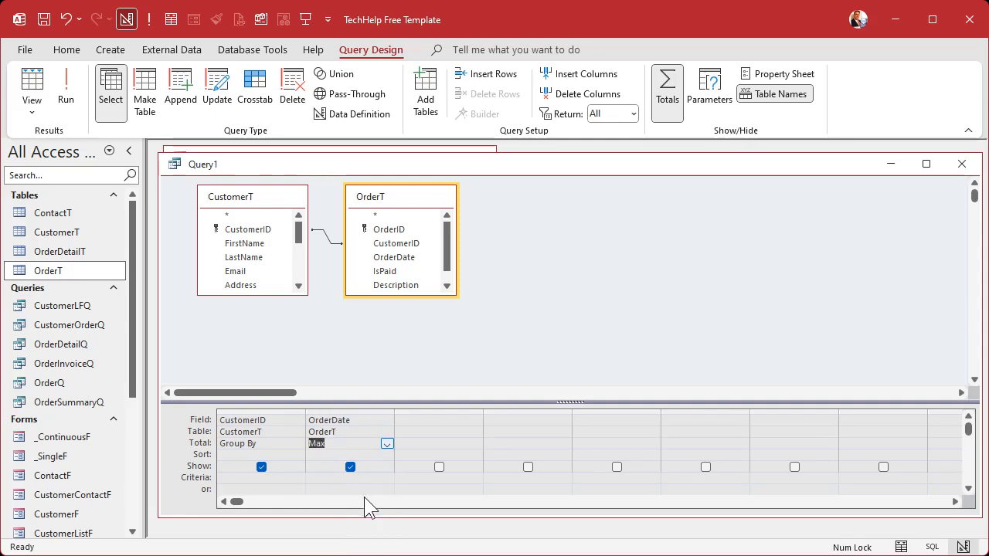
{"action": "left_click", "coordinate": [467, 350]}
Step: Run the query, widen the MaxOfOrderDate column to fit its heading, and review the first customers' latest order dates
{"action": "left_click", "coordinate": [74, 91]}
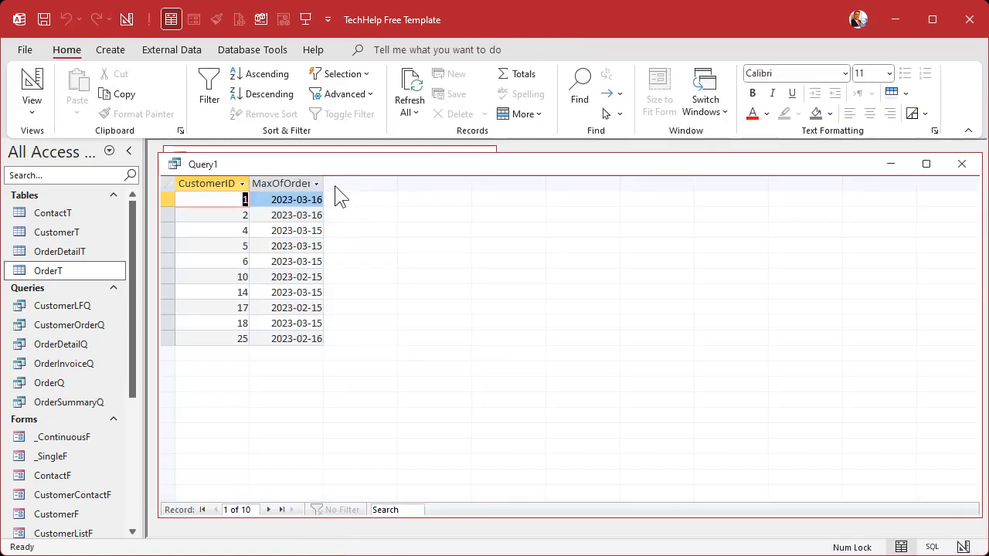
{"action": "left_click_drag", "start_coordinate": [324, 183], "coordinate": [367, 183]}
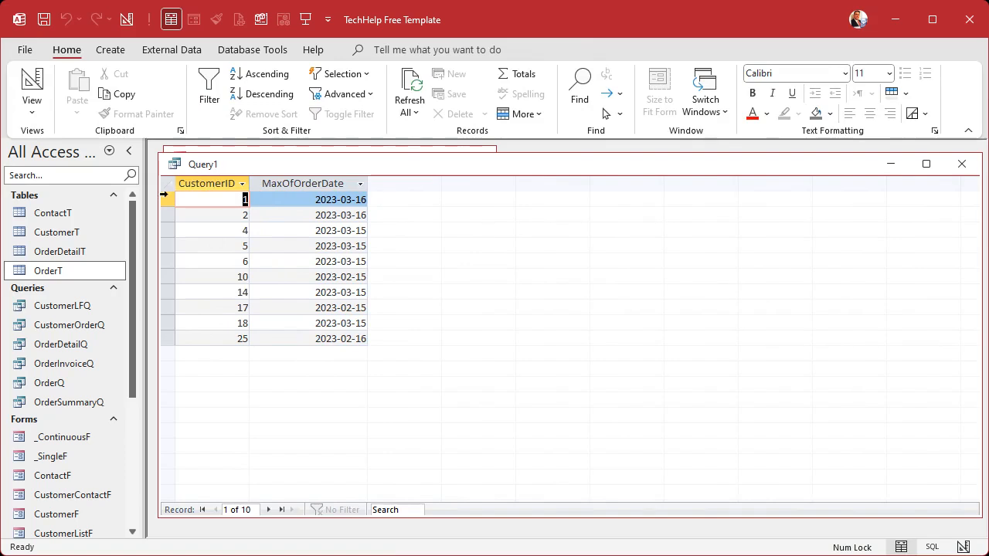
{"action": "left_click", "coordinate": [164, 199]}
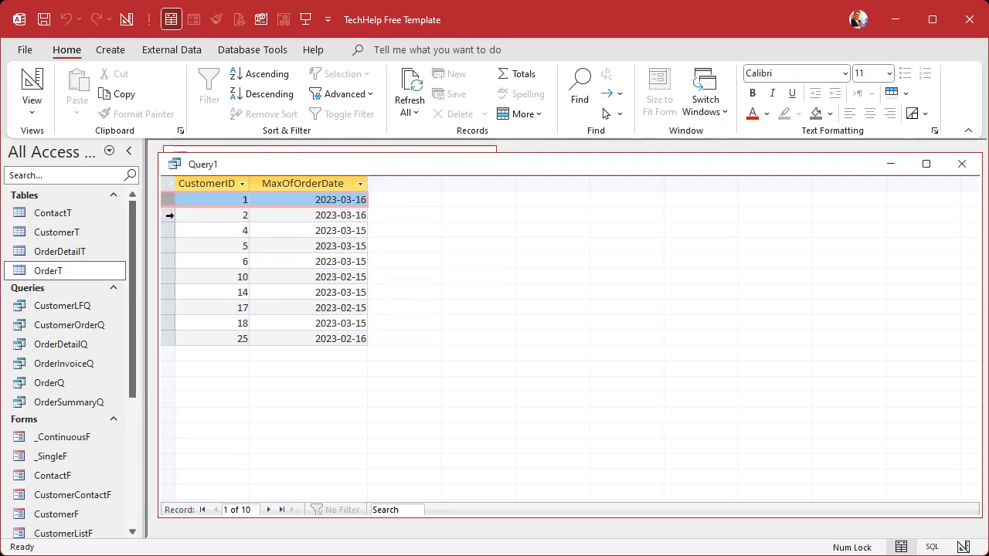
{"action": "left_click", "coordinate": [168, 216]}
{"action": "left_click", "coordinate": [169, 230]}
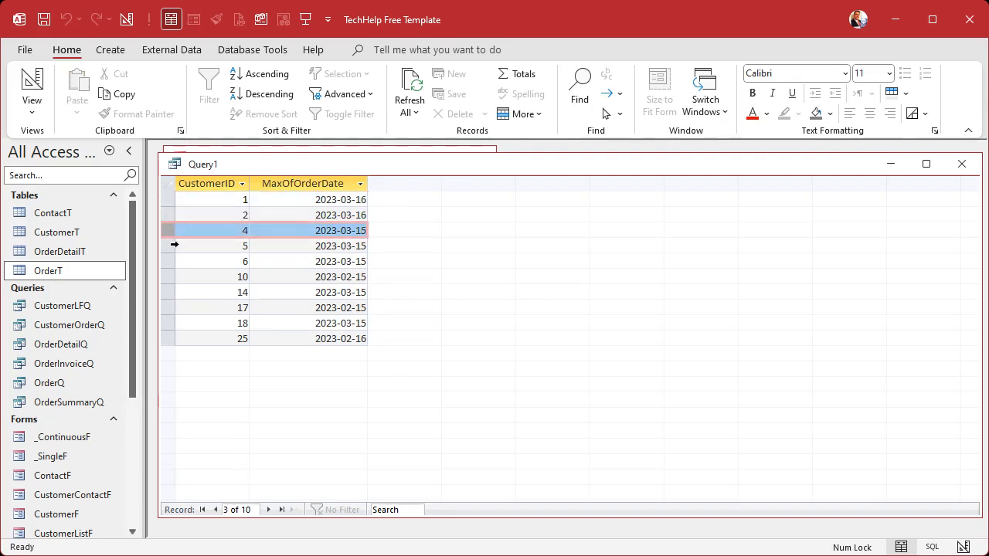
{"action": "left_click", "coordinate": [169, 245]}
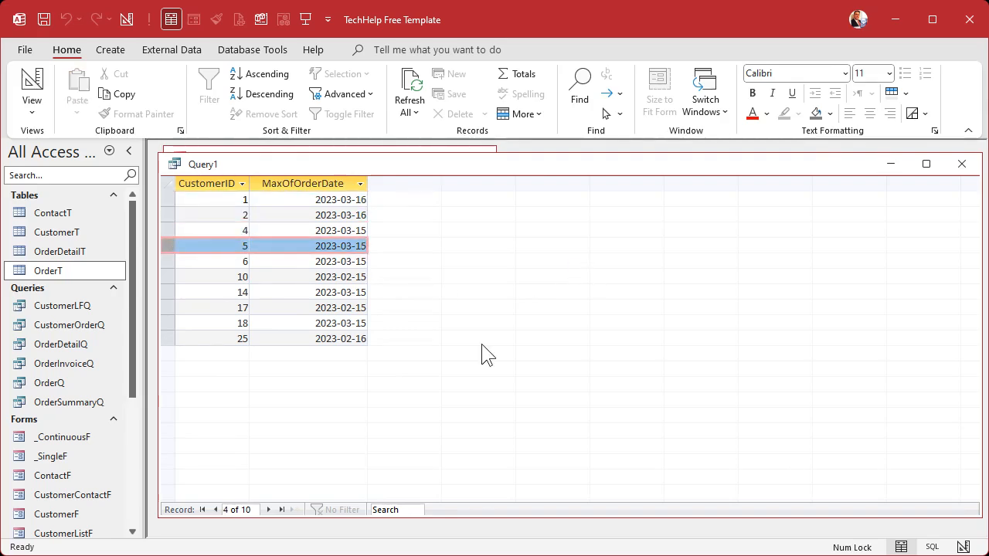
Step: Save the query as CustomerMaxOrderDateQ and close it
{"action": "key", "text": "ctrl+s"}
{"action": "type", "text": "C"}
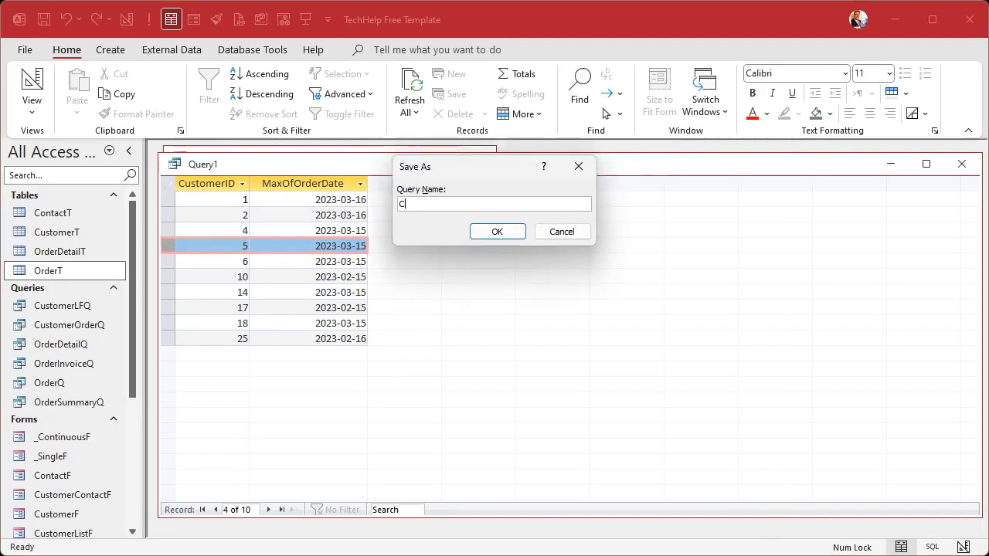
{"action": "type", "text": "ustomerMaxOrderDateQ"}
{"action": "key", "text": "Return"}
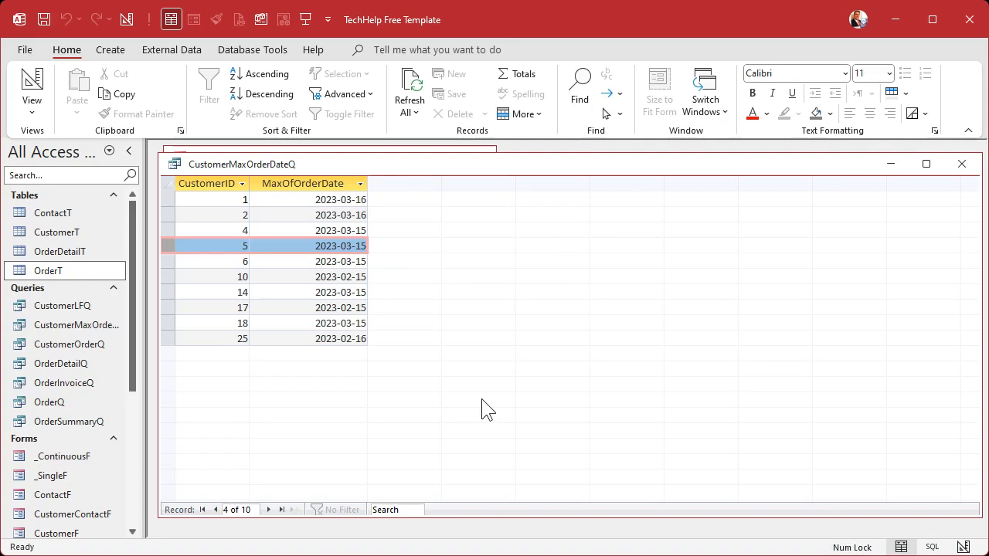
{"action": "left_click", "coordinate": [962, 163]}
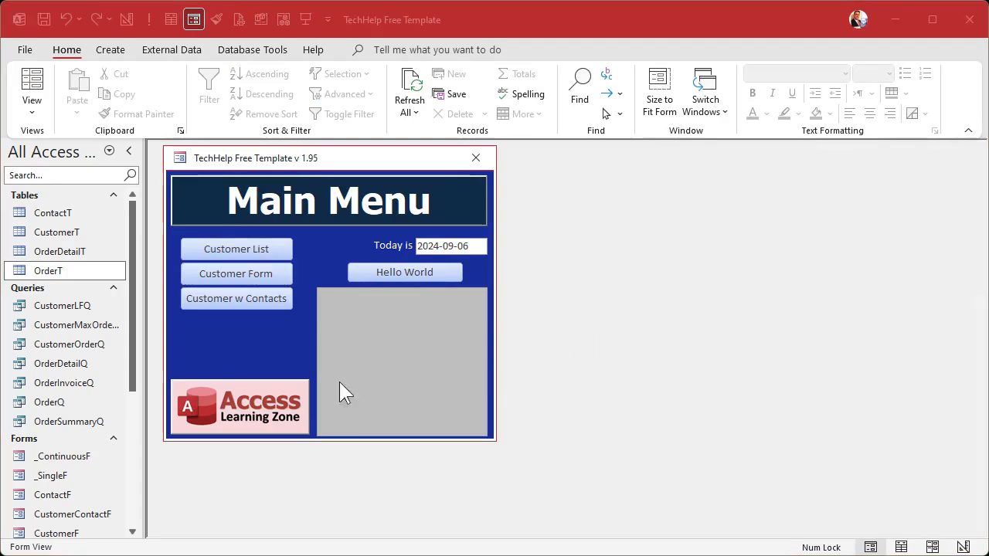
Step: Review the customer and latest order date rows in CustomerMaxOrderDateQ, and close the query
{"action": "double_click", "coordinate": [56, 326]}
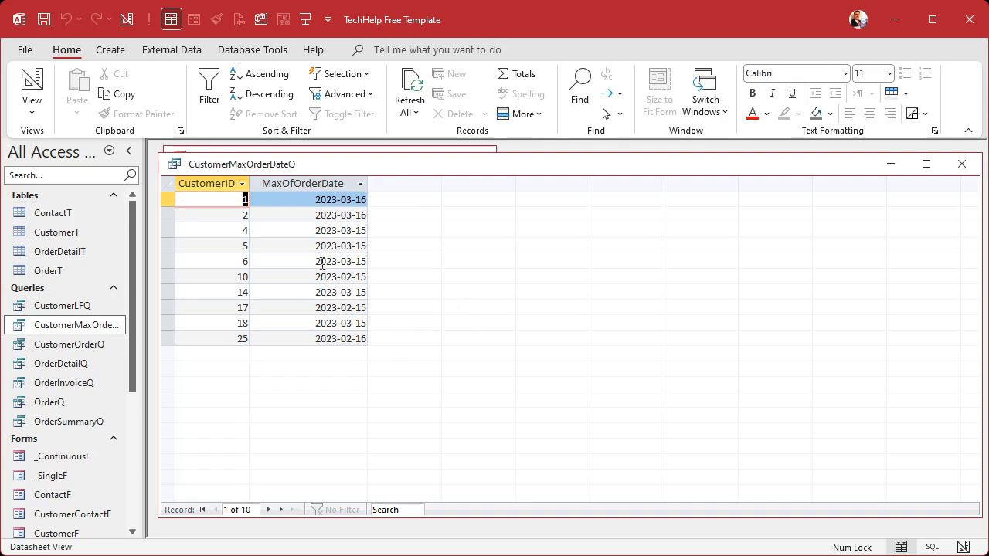
{"action": "left_click", "coordinate": [962, 163]}
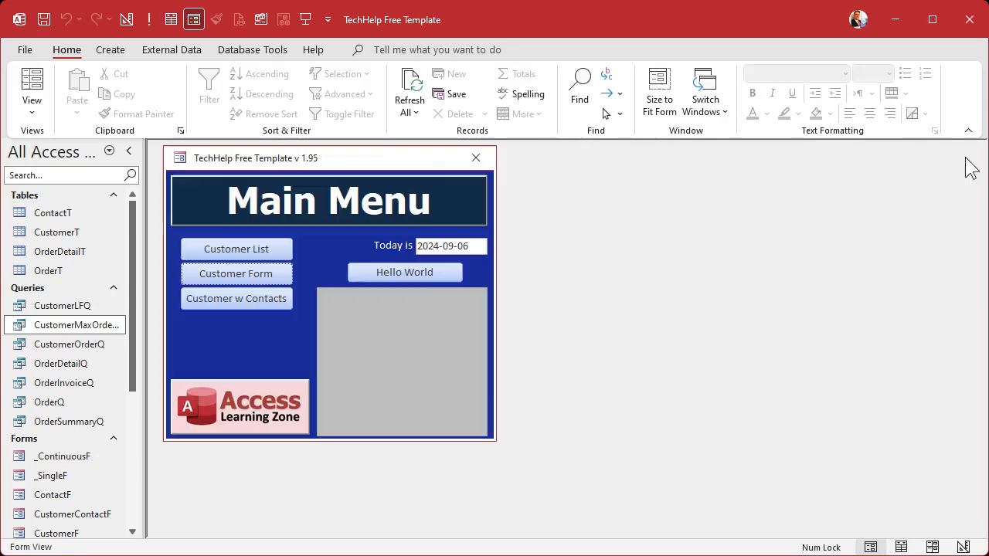
Step: Create a new query in design view from CustomerMaxOrderDateQ and OrderSummaryQ, and enlarge the OrderSummaryQ field list
{"action": "left_click", "coordinate": [111, 50]}
{"action": "left_click", "coordinate": [259, 104]}
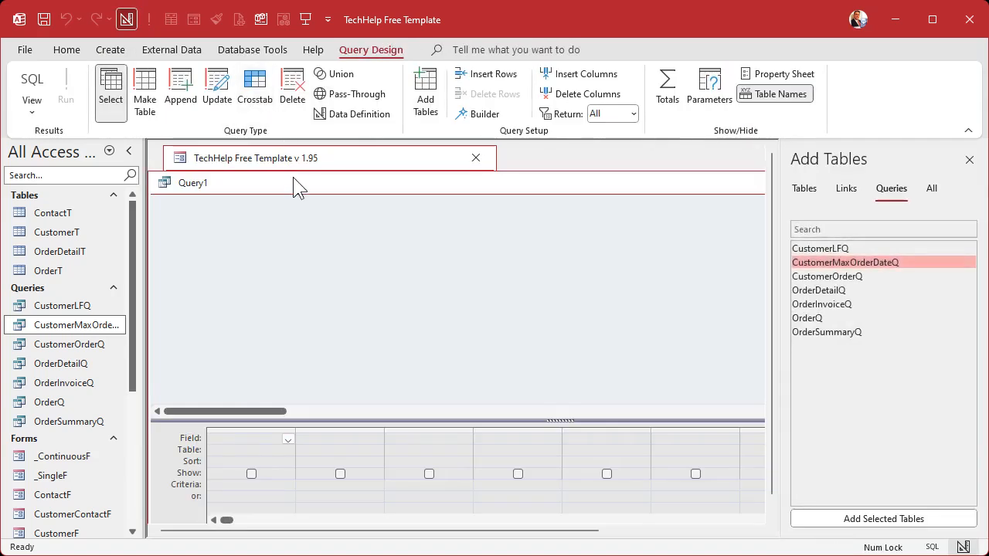
{"action": "double_click", "coordinate": [884, 262]}
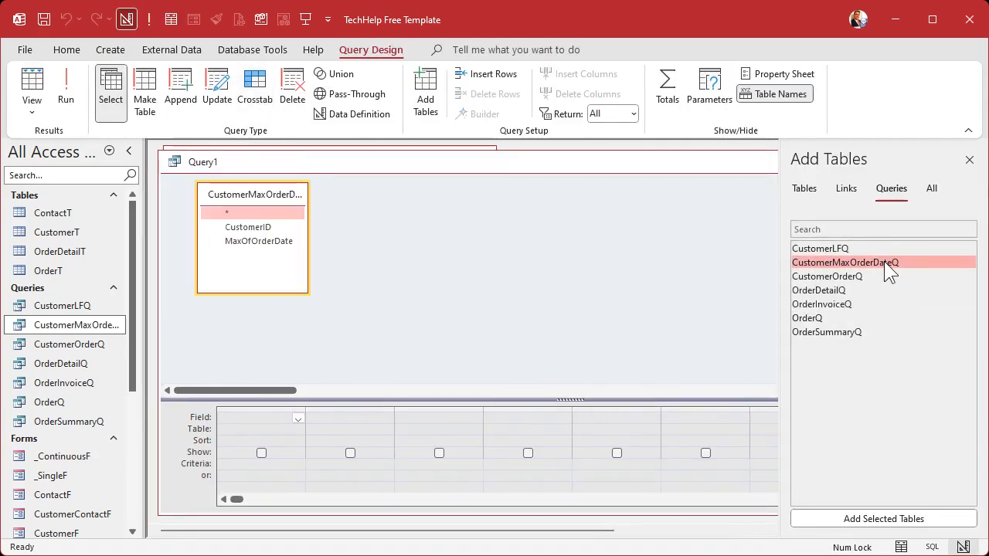
{"action": "double_click", "coordinate": [856, 331]}
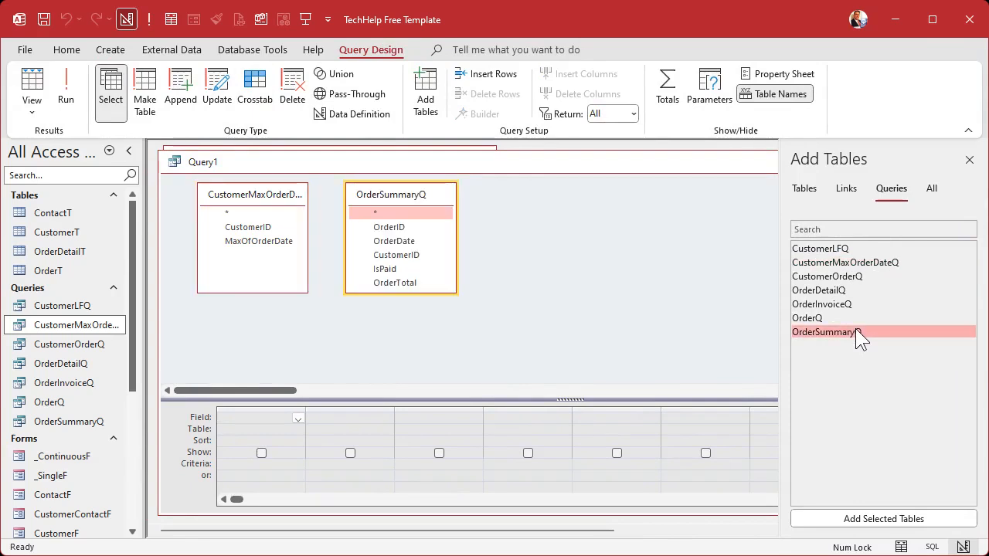
{"action": "left_click", "coordinate": [970, 159]}
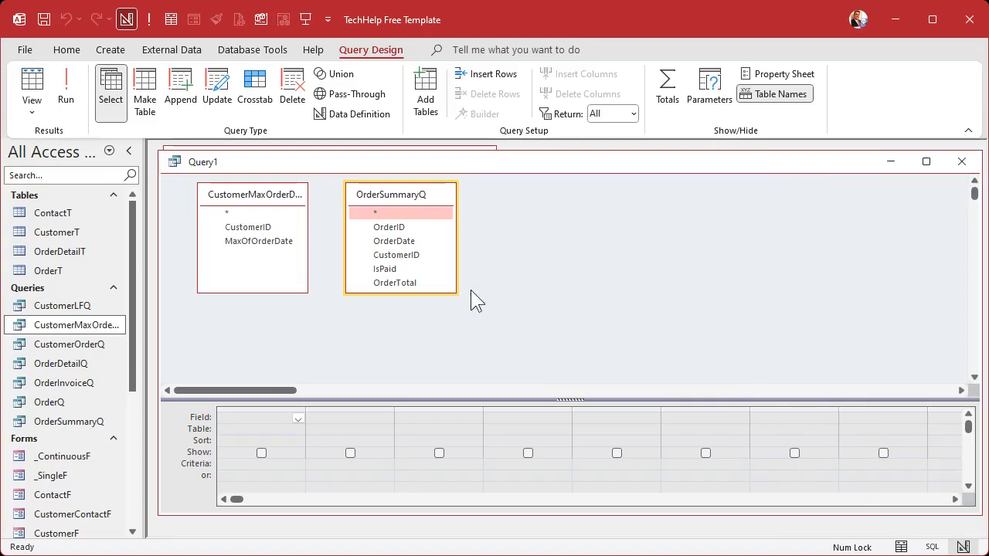
{"action": "left_click_drag", "start_coordinate": [454, 292], "coordinate": [484, 320]}
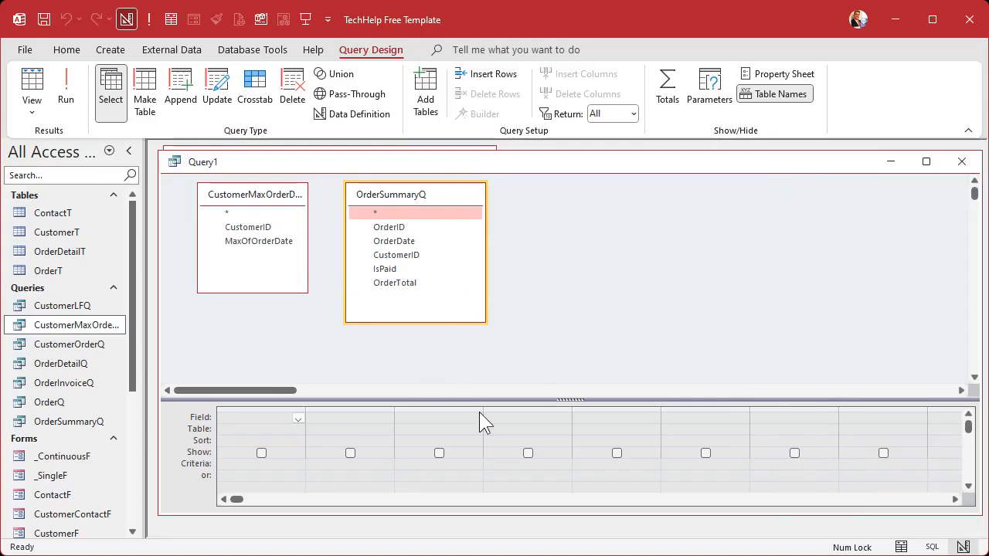
Step: Add CustomerID from CustomerMaxOrderDateQ and OrderID, OrderDate and OrderTotal from OrderSummaryQ to the query
{"action": "double_click", "coordinate": [251, 227]}
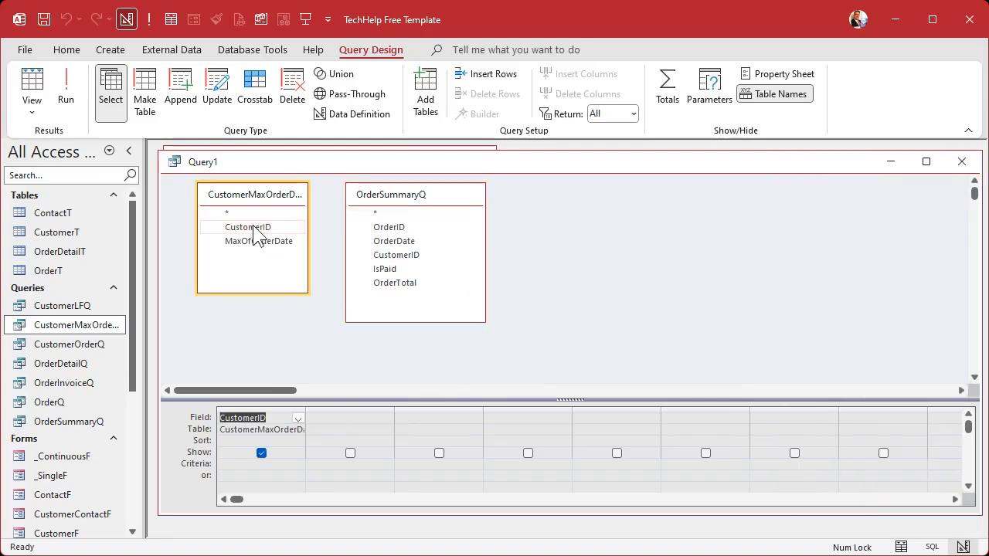
{"action": "double_click", "coordinate": [401, 228]}
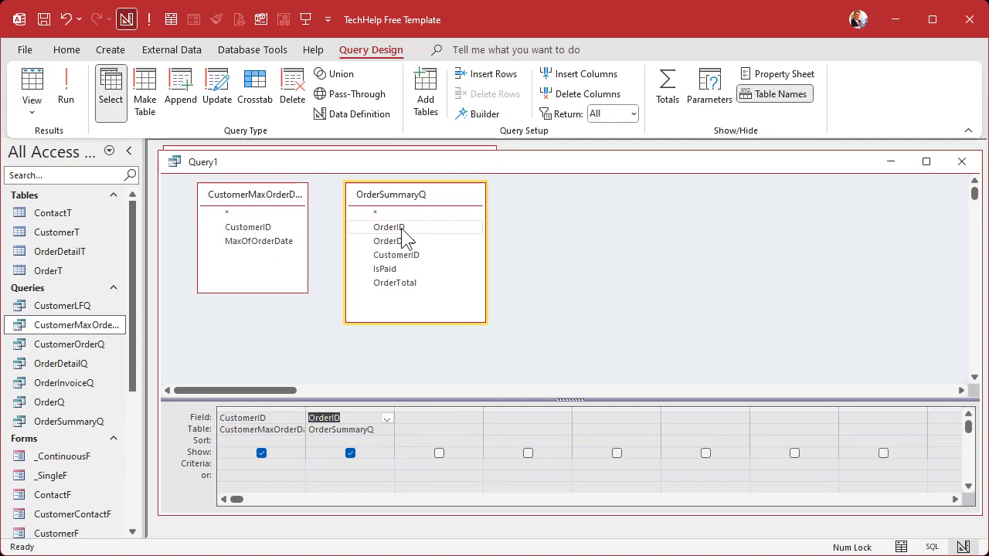
{"action": "double_click", "coordinate": [425, 241]}
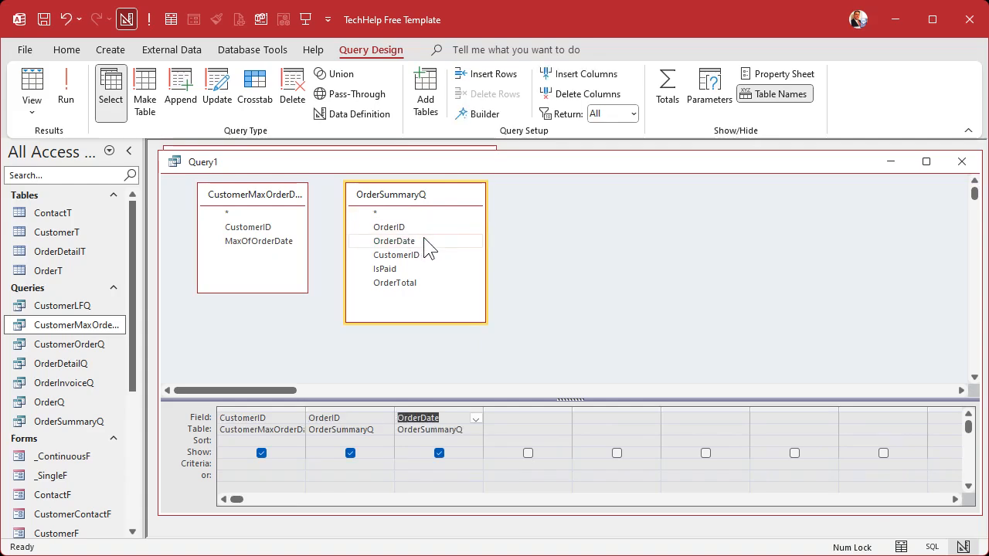
{"action": "double_click", "coordinate": [429, 282]}
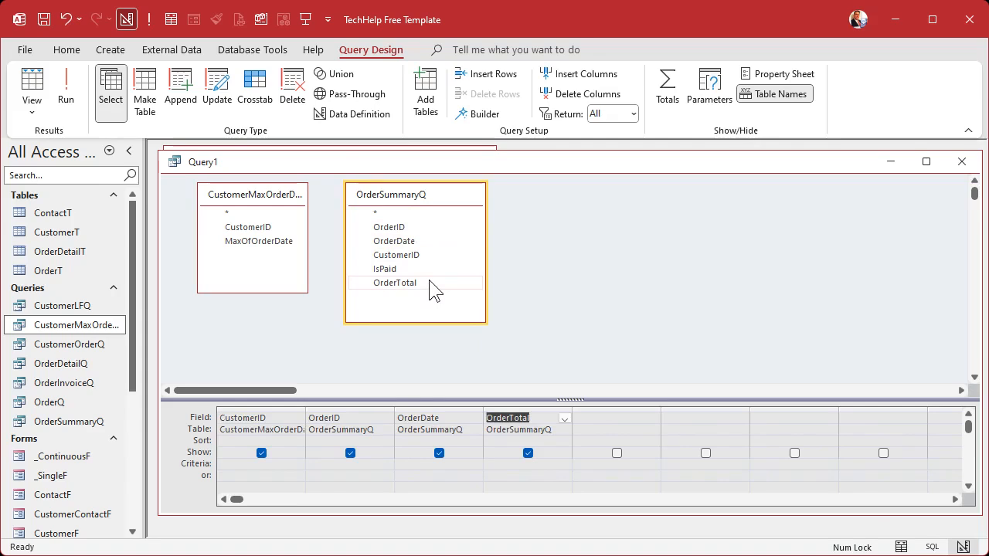
Step: Join the two queries on CustomerID and on MaxOfOrderDate to OrderDate, and space the field lists farther apart
{"action": "left_click", "coordinate": [258, 228]}
{"action": "left_click_drag", "start_coordinate": [257, 226], "coordinate": [412, 259]}
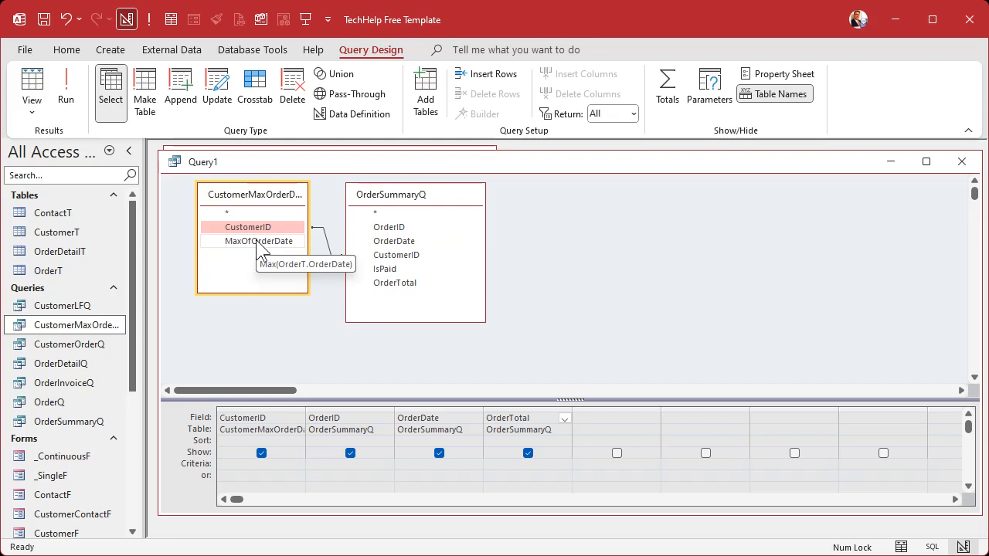
{"action": "left_click_drag", "start_coordinate": [258, 245], "coordinate": [410, 242]}
{"action": "left_click_drag", "start_coordinate": [424, 207], "coordinate": [468, 207]}
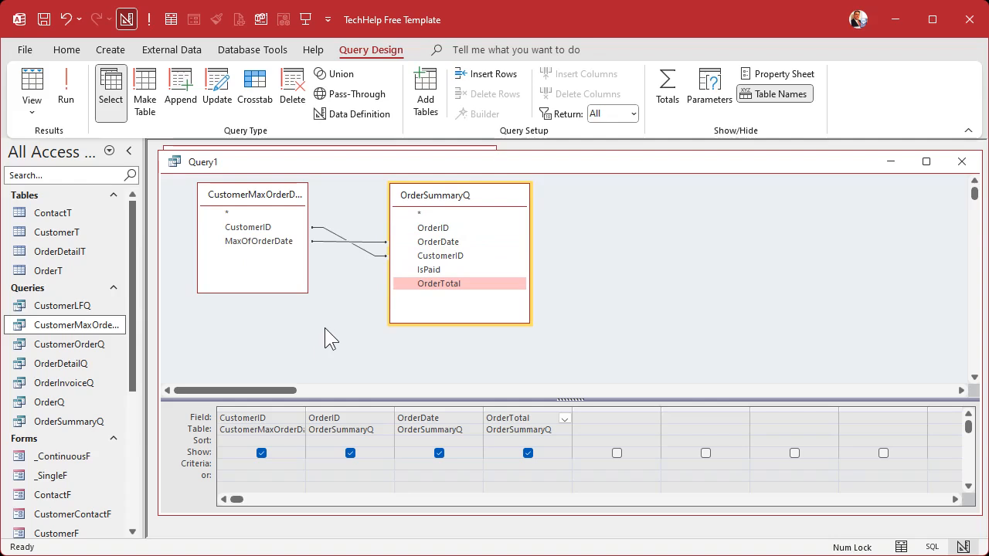
Step: Run the joined query and review the order ID, date and total returned for each customer
{"action": "left_click", "coordinate": [63, 86]}
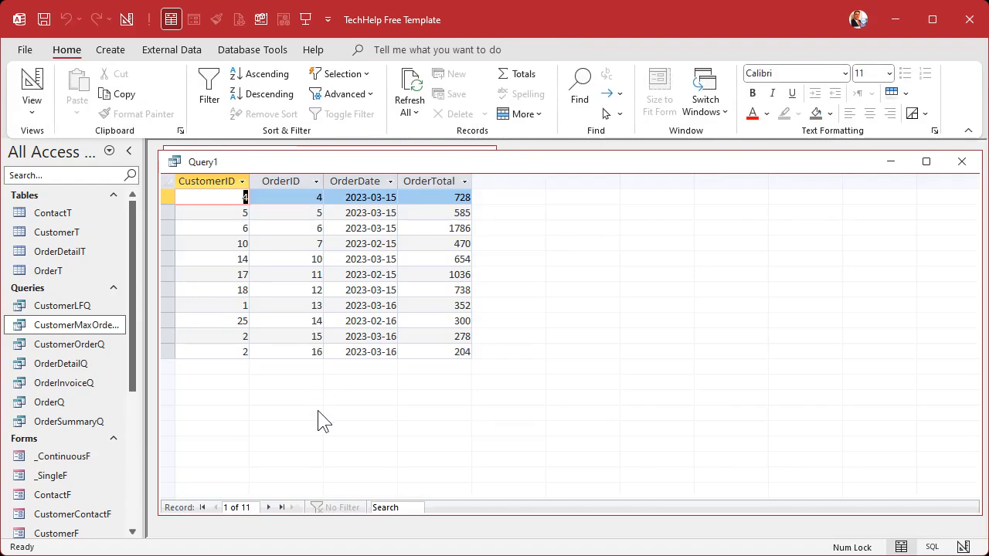
{"action": "left_click", "coordinate": [169, 199]}
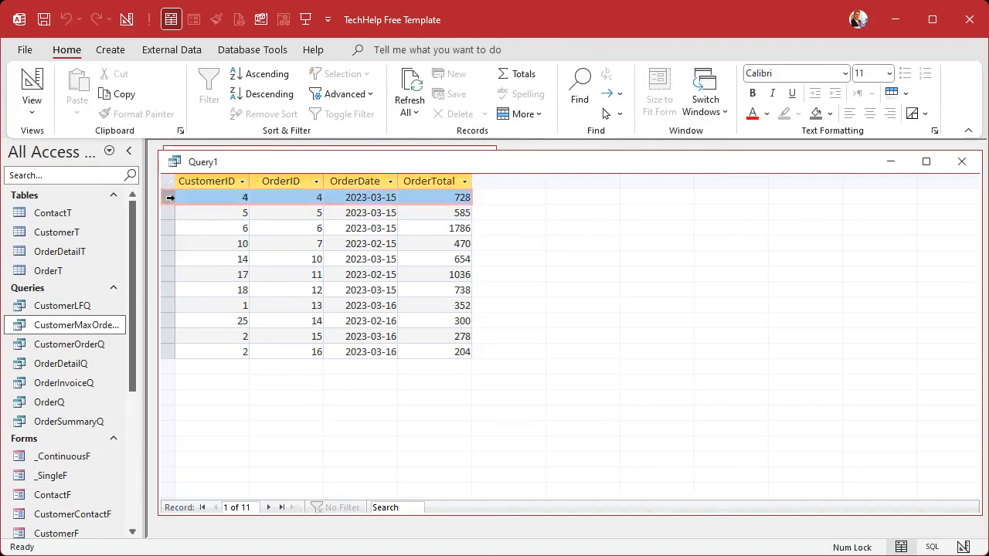
{"action": "left_click", "coordinate": [212, 213]}
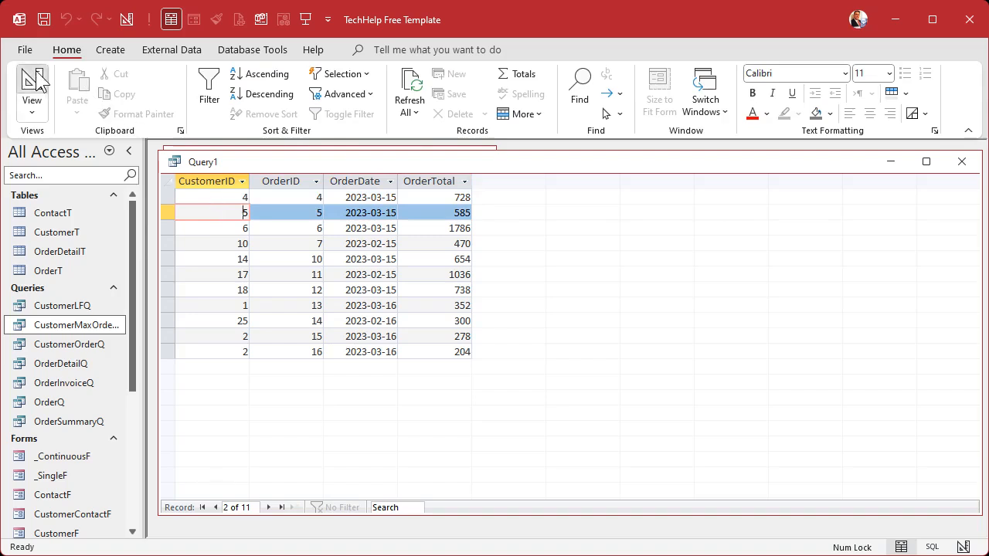
Step: Return the query to design view and sort it by CustomerID in ascending order
{"action": "left_click", "coordinate": [32, 85]}
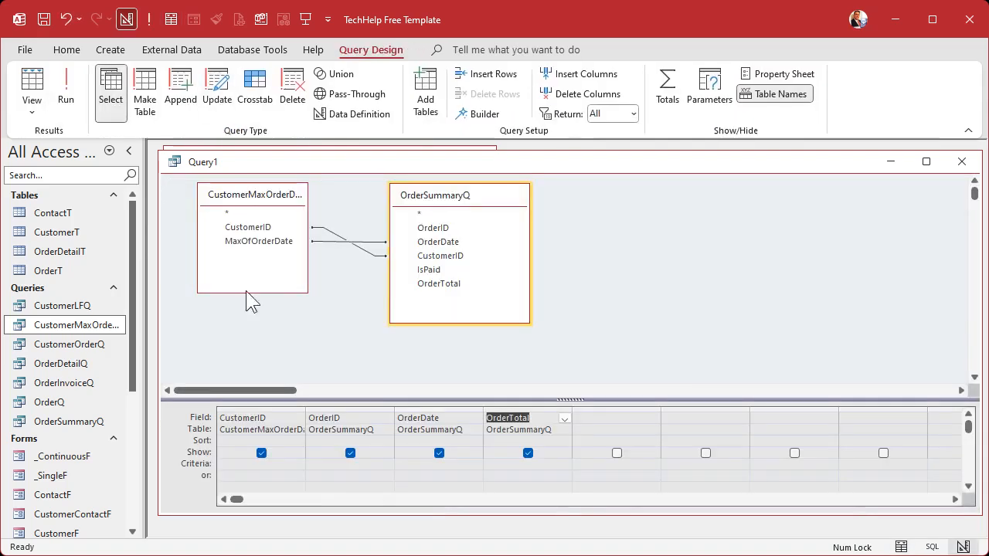
{"action": "left_click", "coordinate": [299, 442]}
{"action": "left_click", "coordinate": [244, 453]}
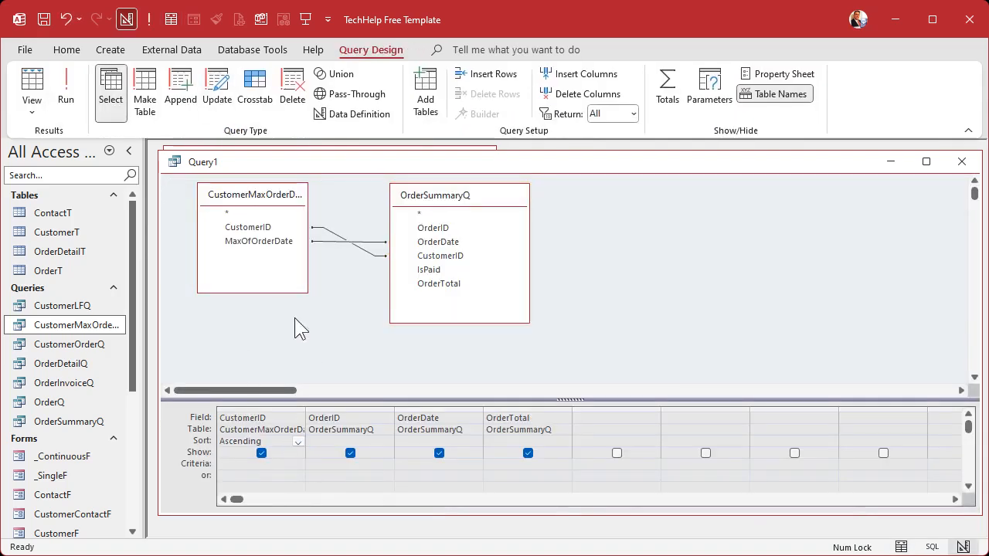
Step: Run the sorted query and examine CustomerID and OrderID for customers with several orders on their latest date
{"action": "left_click", "coordinate": [66, 93]}
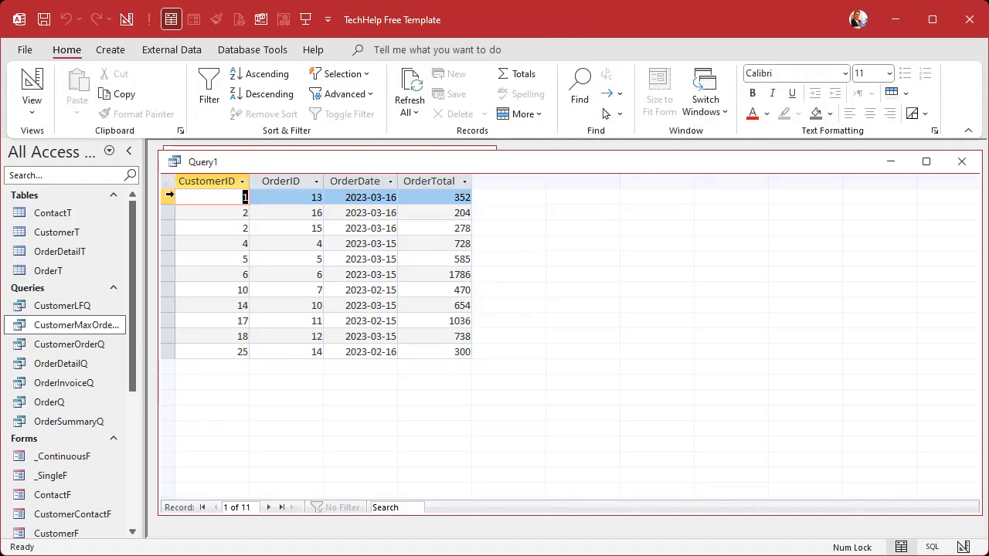
{"action": "left_click", "coordinate": [169, 196]}
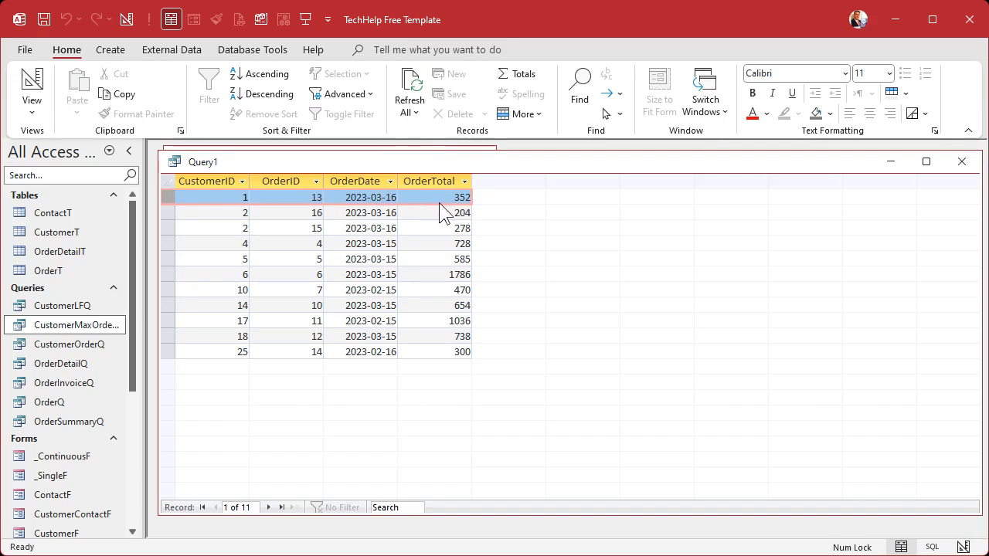
{"action": "left_click_drag", "start_coordinate": [170, 213], "coordinate": [171, 227]}
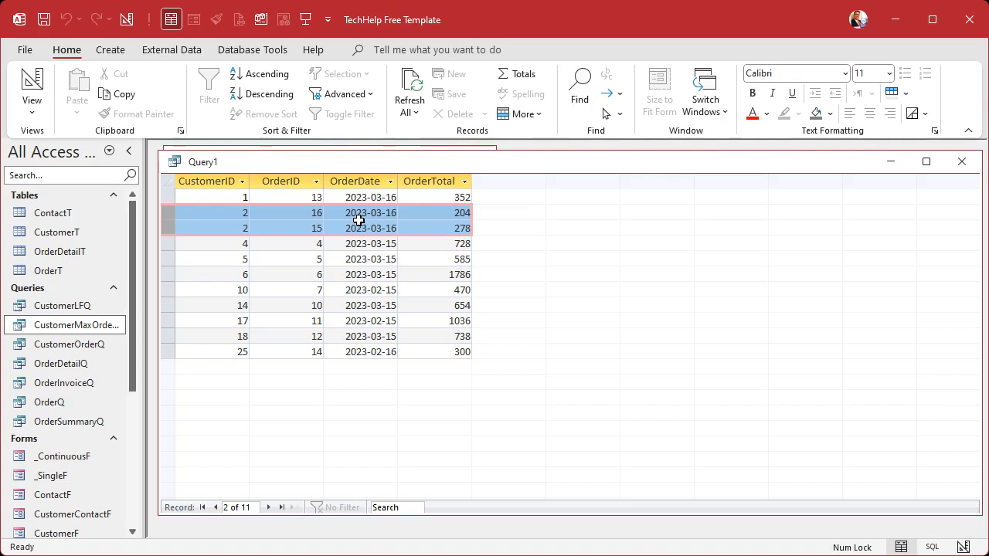
{"action": "left_click", "coordinate": [241, 181]}
{"action": "left_click_drag", "start_coordinate": [240, 180], "coordinate": [270, 183]}
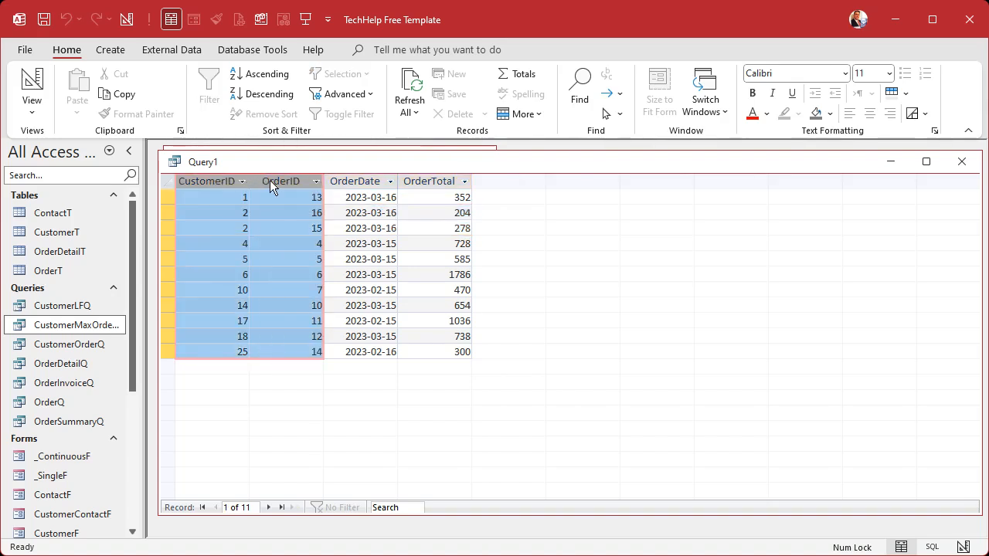
{"action": "left_click", "coordinate": [306, 214]}
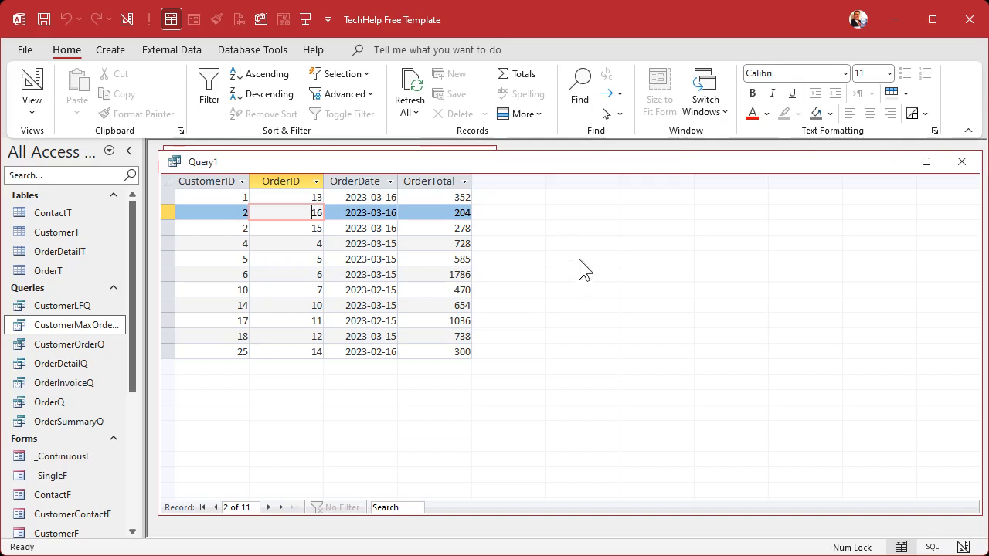
Step: Remove OrderDate and OrderTotal from the query design, then run it and check customer 2's rows
{"action": "left_click", "coordinate": [32, 87]}
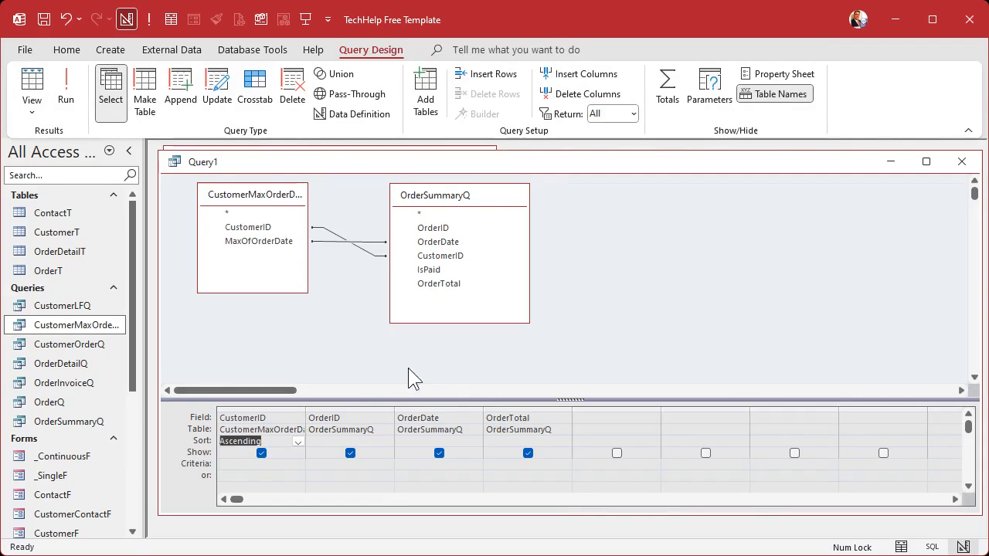
{"action": "left_click_drag", "start_coordinate": [452, 408], "coordinate": [519, 401]}
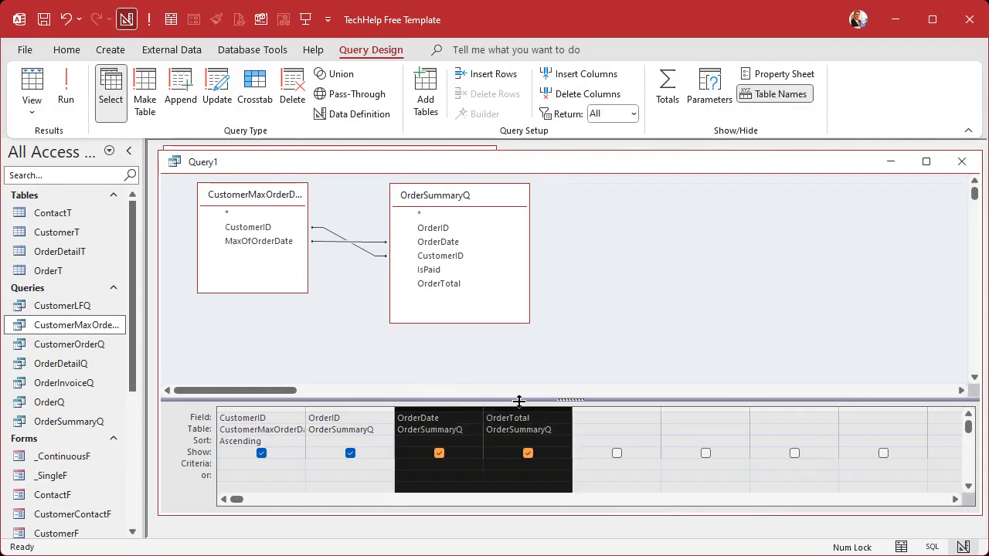
{"action": "key", "text": "Delete"}
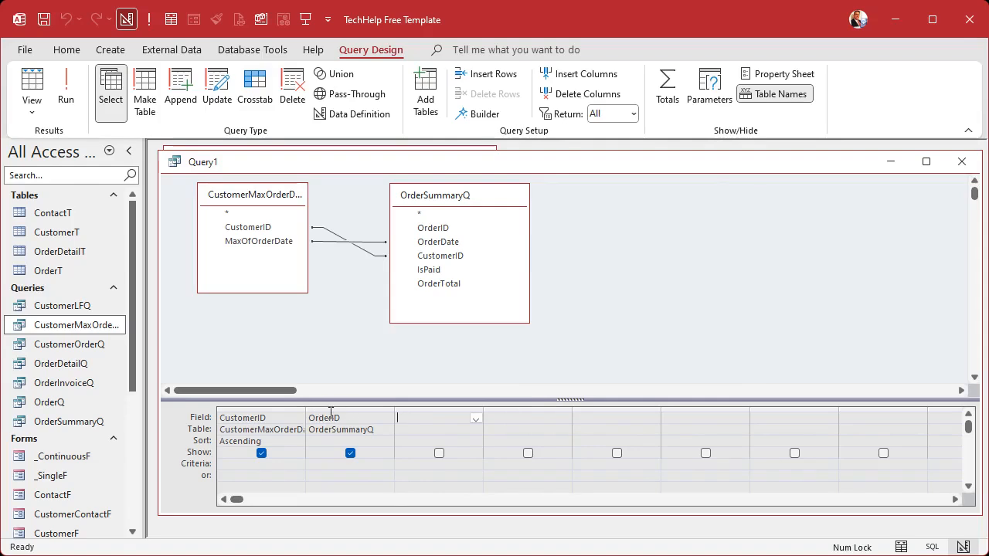
{"action": "left_click", "coordinate": [65, 89]}
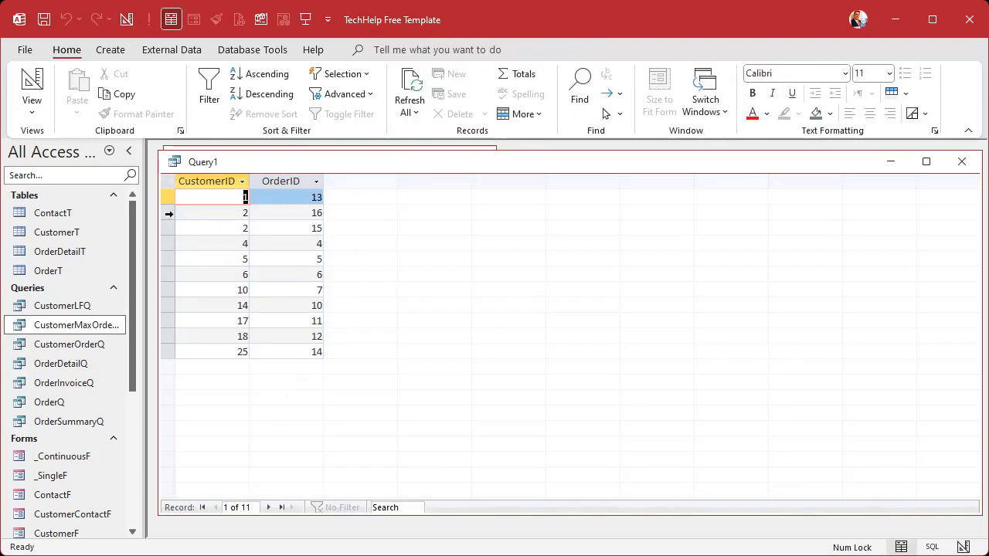
{"action": "left_click_drag", "start_coordinate": [172, 212], "coordinate": [171, 223]}
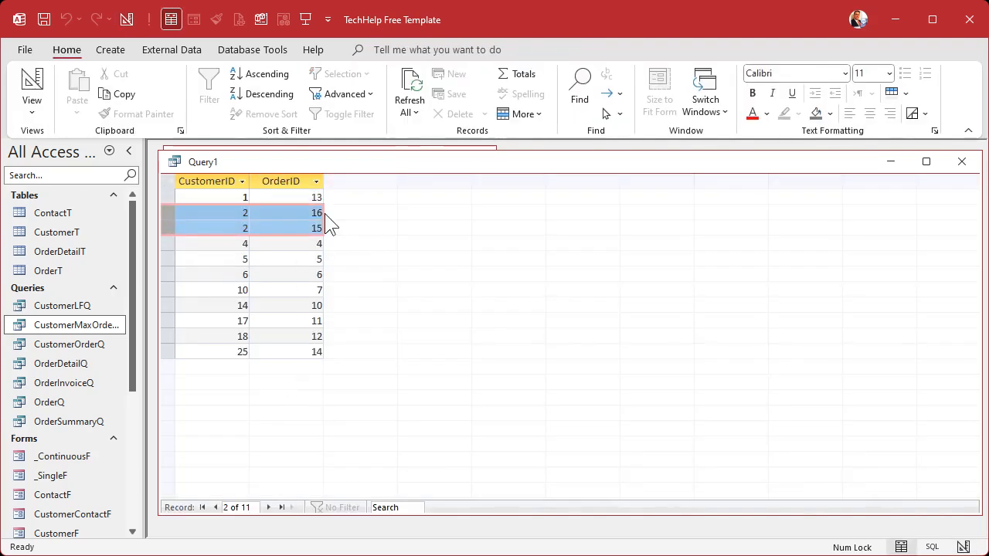
Step: Turn the query into a totals query with Max on OrderID, grouped by CustomerID, and run it to review both columns
{"action": "left_click", "coordinate": [32, 85]}
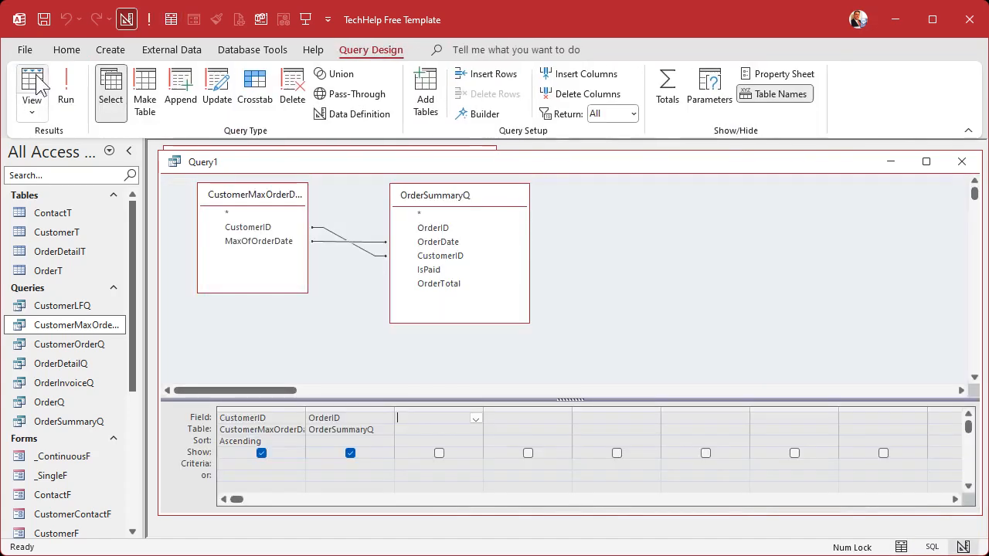
{"action": "left_click", "coordinate": [667, 86]}
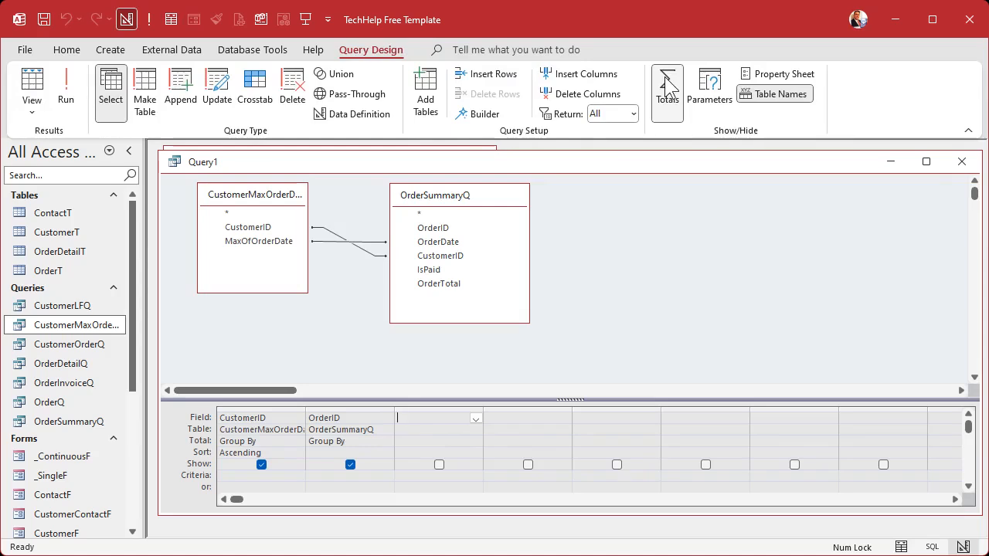
{"action": "left_click", "coordinate": [387, 440]}
{"action": "left_click", "coordinate": [371, 493]}
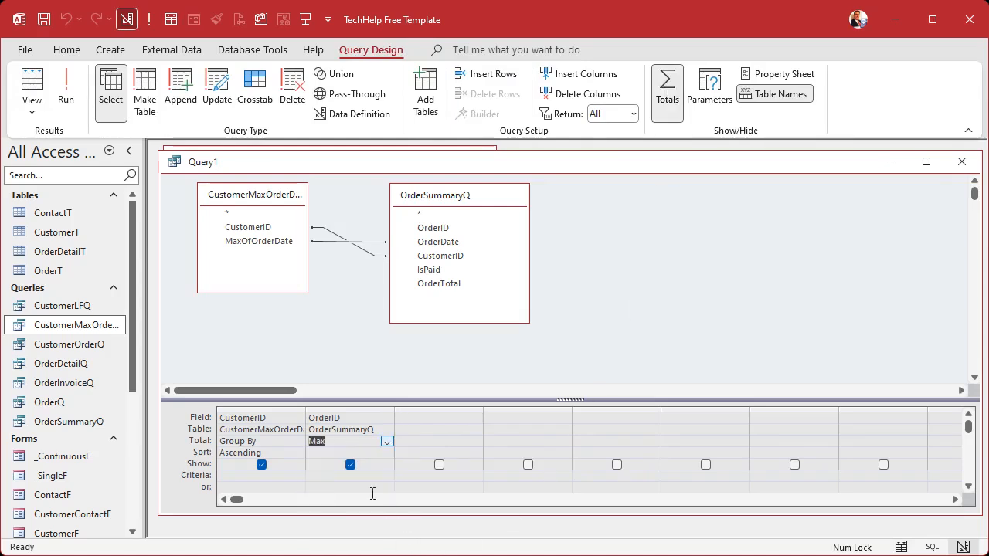
{"action": "left_click", "coordinate": [65, 89]}
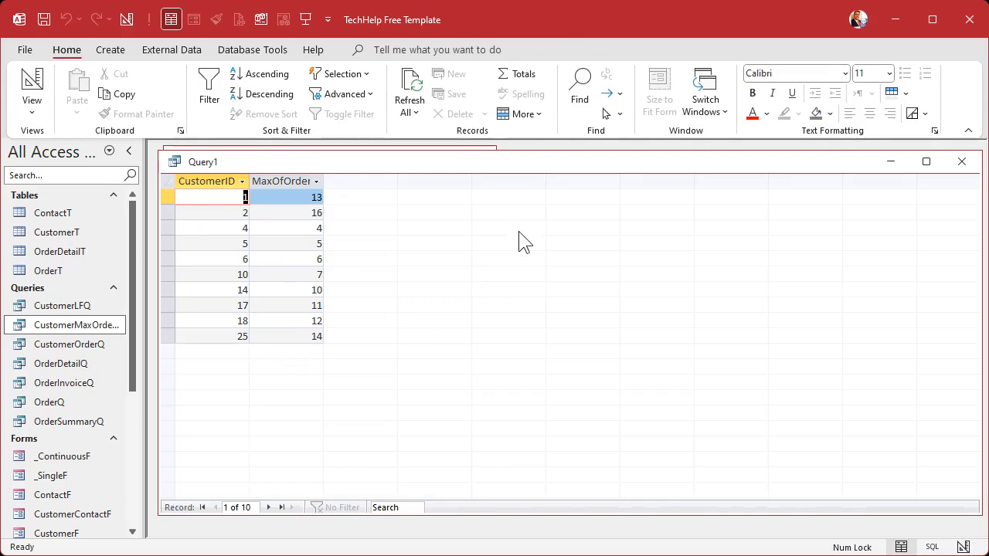
{"action": "left_click", "coordinate": [230, 182]}
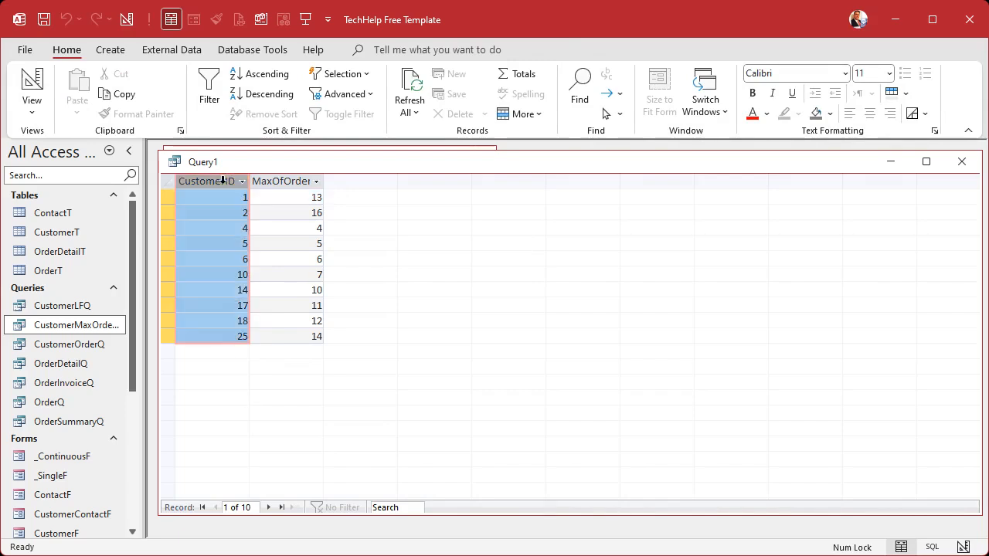
{"action": "left_click", "coordinate": [289, 182]}
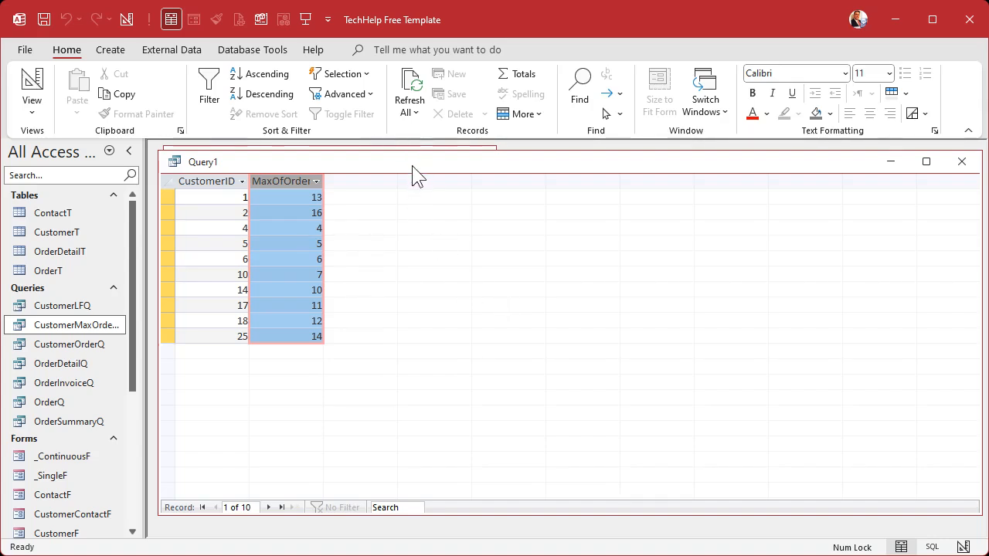
Step: Save the query as CustomerMaxOrderDateOneOrderQ and close it
{"action": "key", "text": "ctrl+s"}
{"action": "type", "text": "CustomerMaxOrderDateOneOrderQ"}
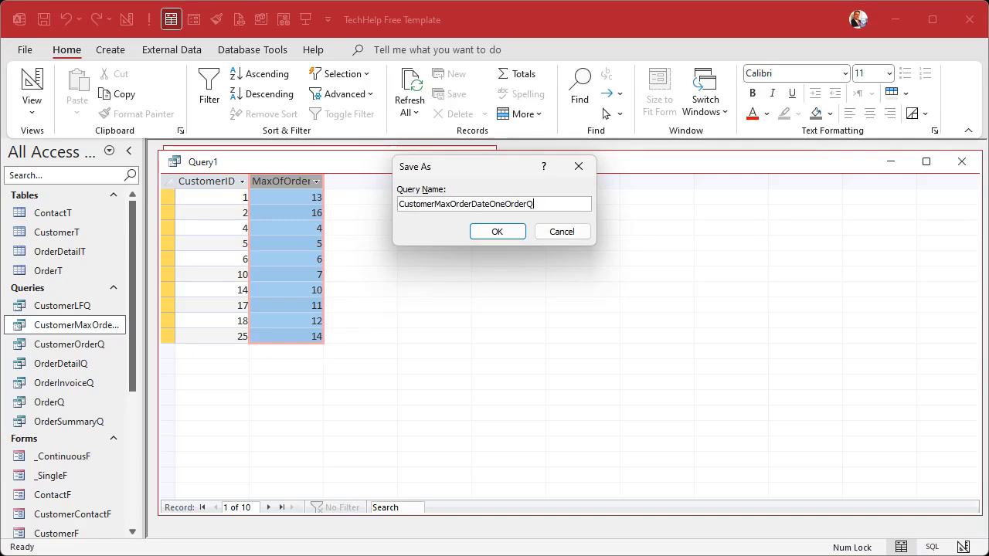
{"action": "key", "text": "Return"}
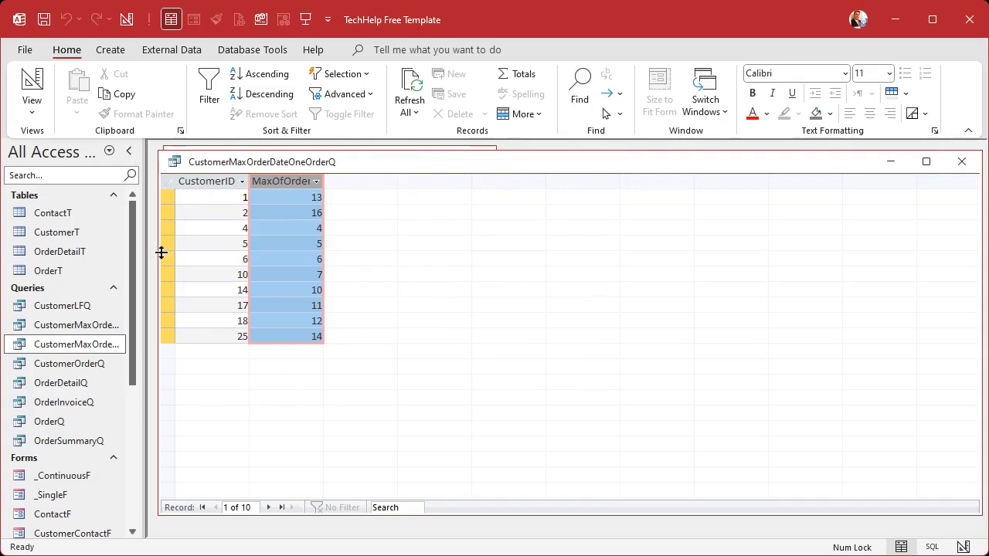
{"action": "left_click", "coordinate": [960, 161]}
Step: Create a new query in design view with CustomerMaxOrderDateOneOrderQ and OrderSummaryQ as its sources
{"action": "left_click", "coordinate": [110, 50]}
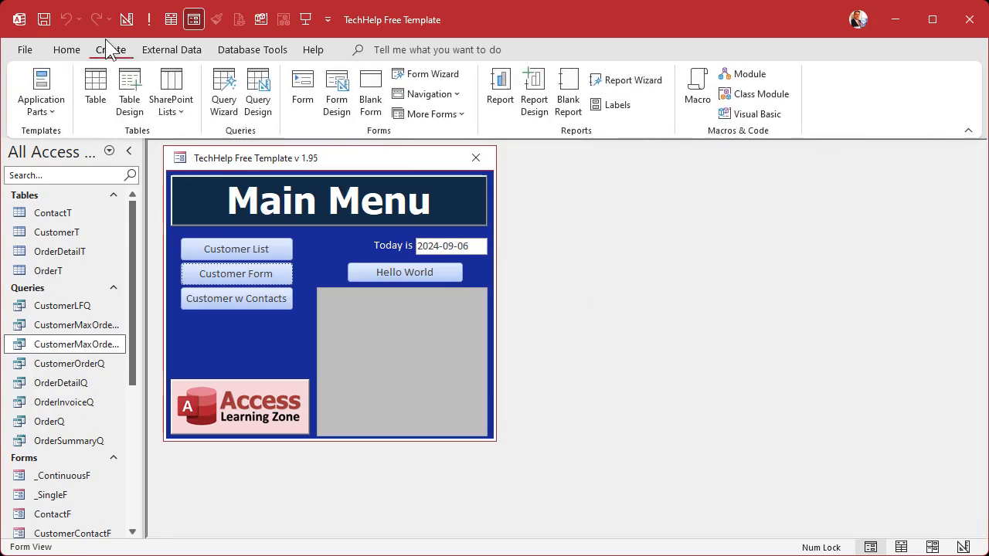
{"action": "left_click", "coordinate": [258, 102]}
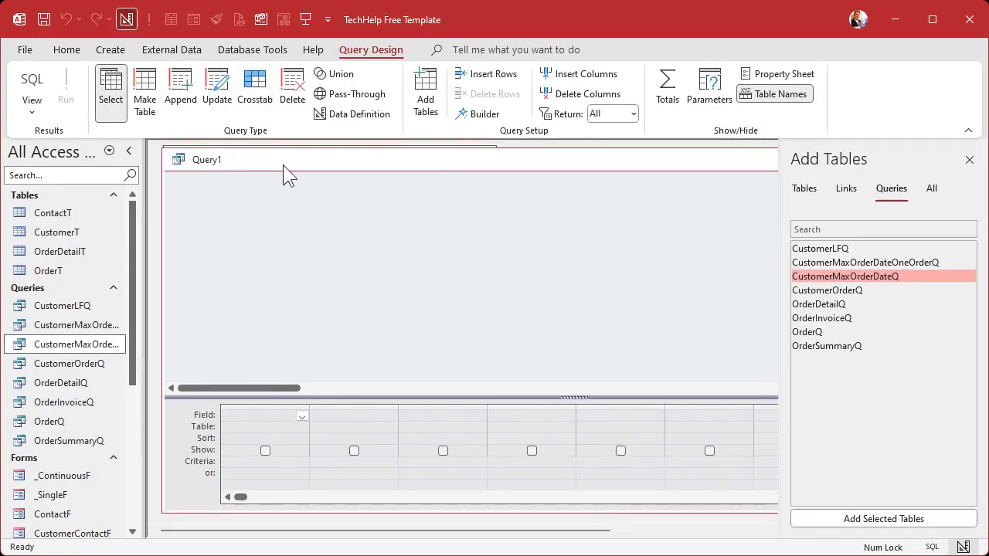
{"action": "double_click", "coordinate": [906, 265]}
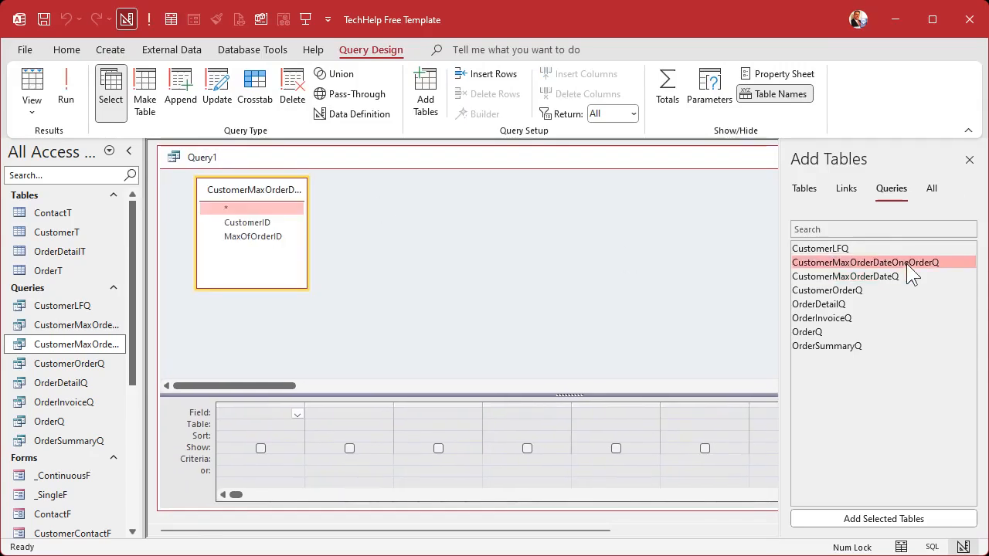
{"action": "left_click", "coordinate": [969, 159]}
{"action": "left_click", "coordinate": [260, 224]}
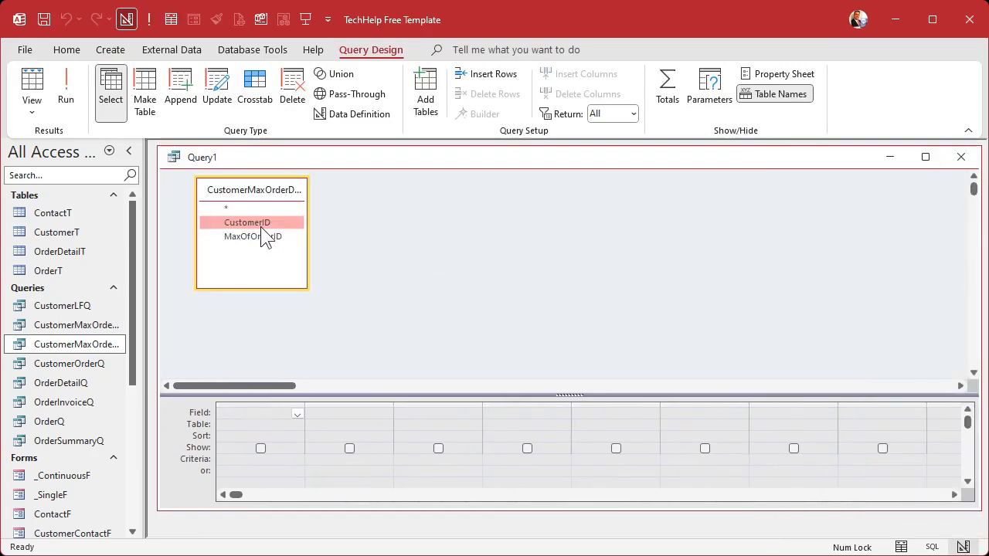
{"action": "left_click", "coordinate": [263, 238]}
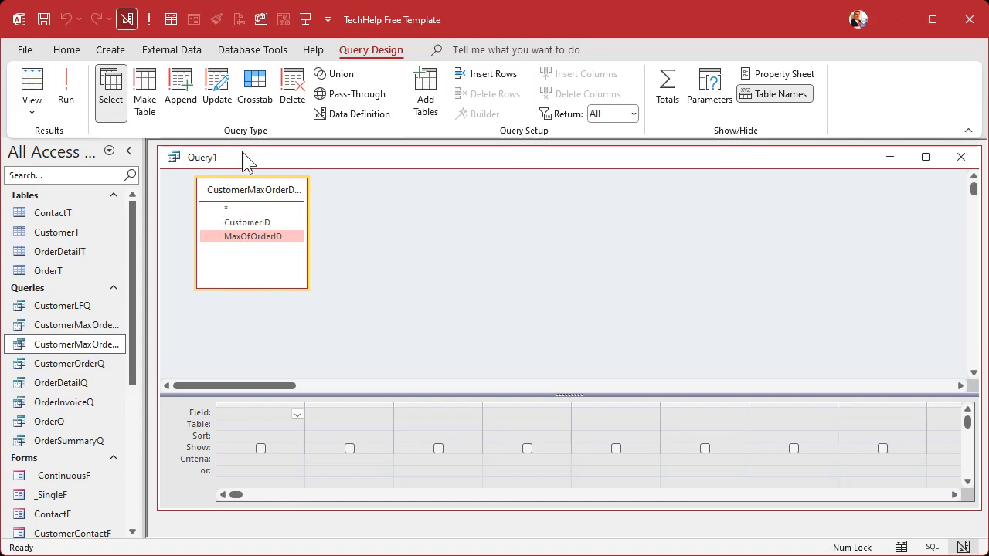
{"action": "left_click_drag", "start_coordinate": [80, 441], "coordinate": [380, 200]}
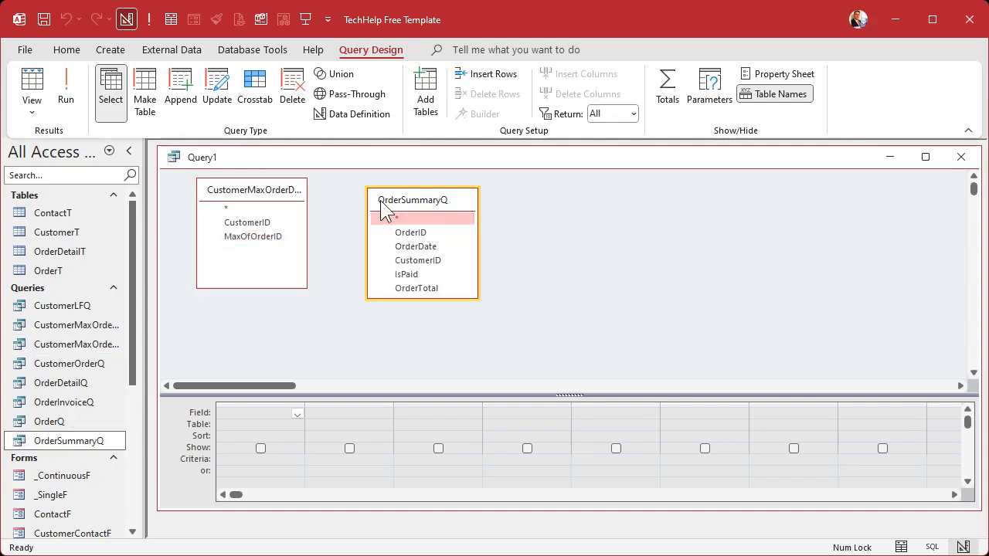
{"action": "left_click", "coordinate": [250, 225]}
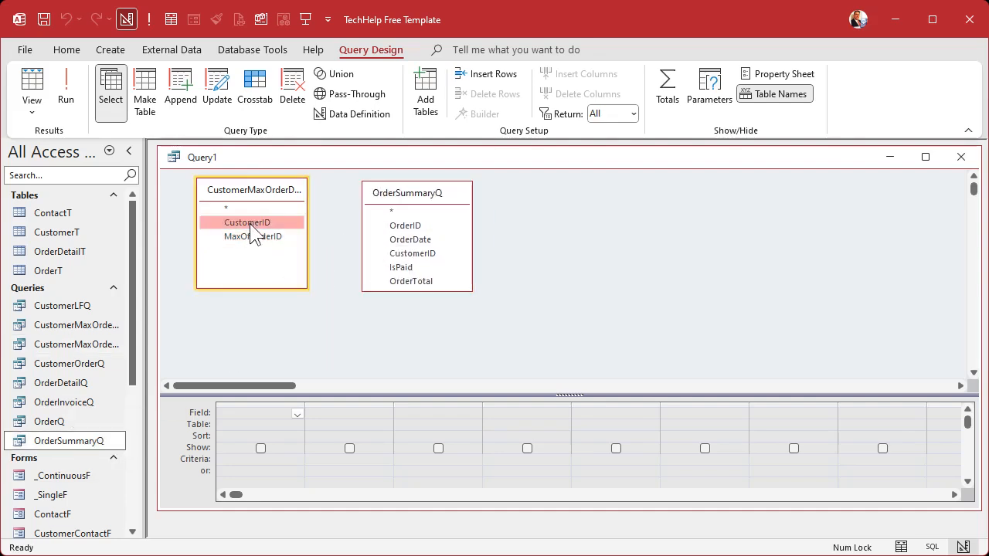
{"action": "left_click_drag", "start_coordinate": [257, 234], "coordinate": [414, 254]}
{"action": "left_click", "coordinate": [269, 240]}
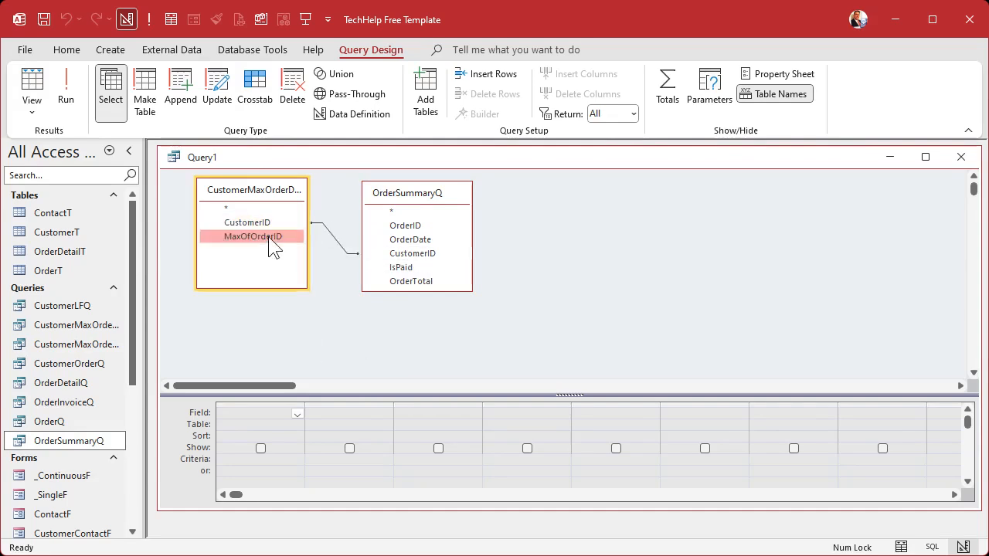
{"action": "left_click", "coordinate": [333, 240]}
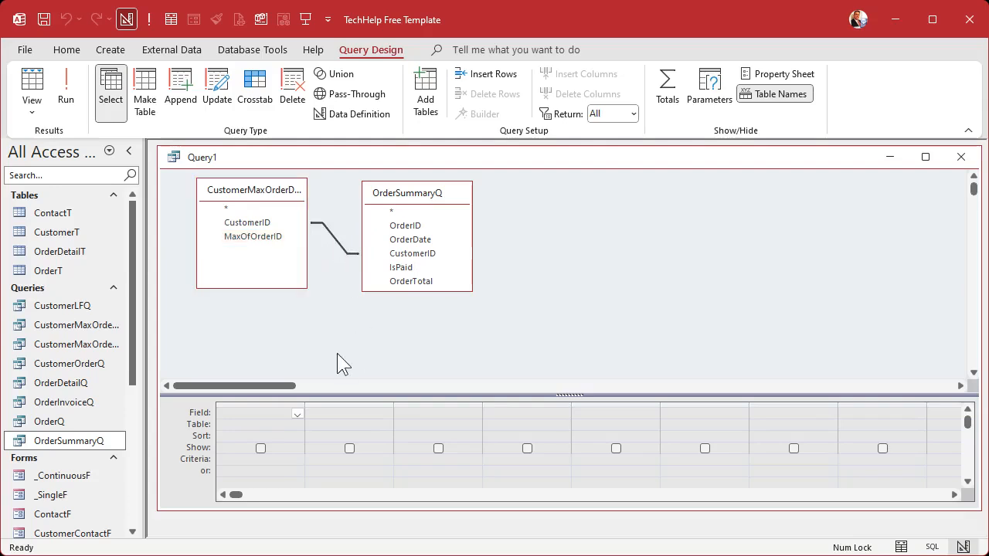
{"action": "key", "text": "Delete"}
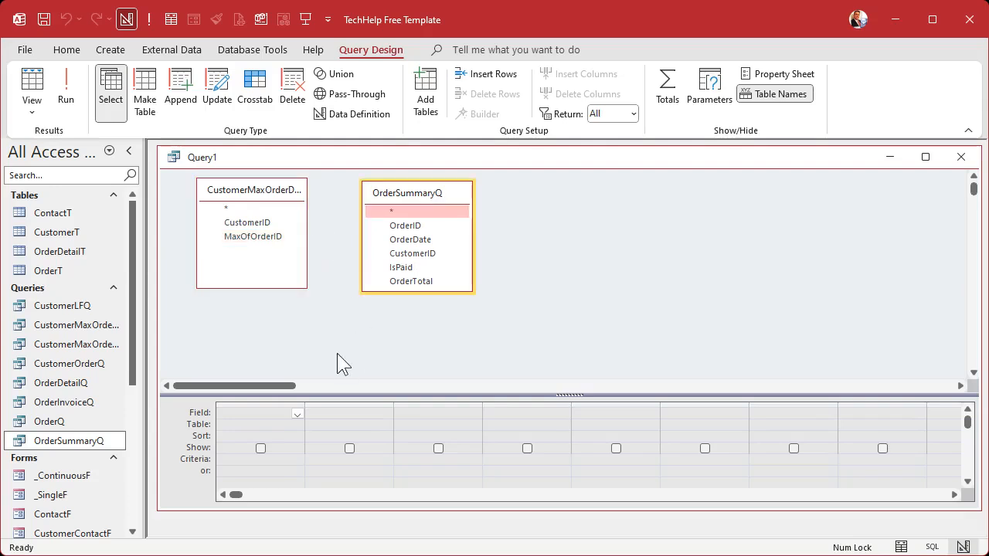
Step: Join MaxOfOrderID to OrderID in OrderSummaryQ, and add CustomerID, OrderID, OrderDate and OrderTotal as query columns
{"action": "left_click", "coordinate": [253, 237]}
{"action": "left_click_drag", "start_coordinate": [253, 237], "coordinate": [416, 227]}
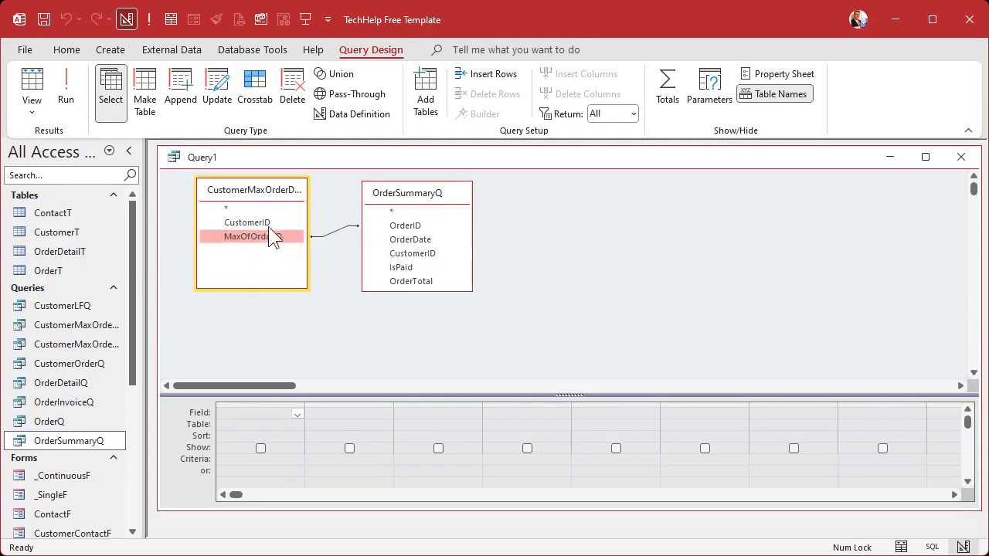
{"action": "double_click", "coordinate": [258, 223]}
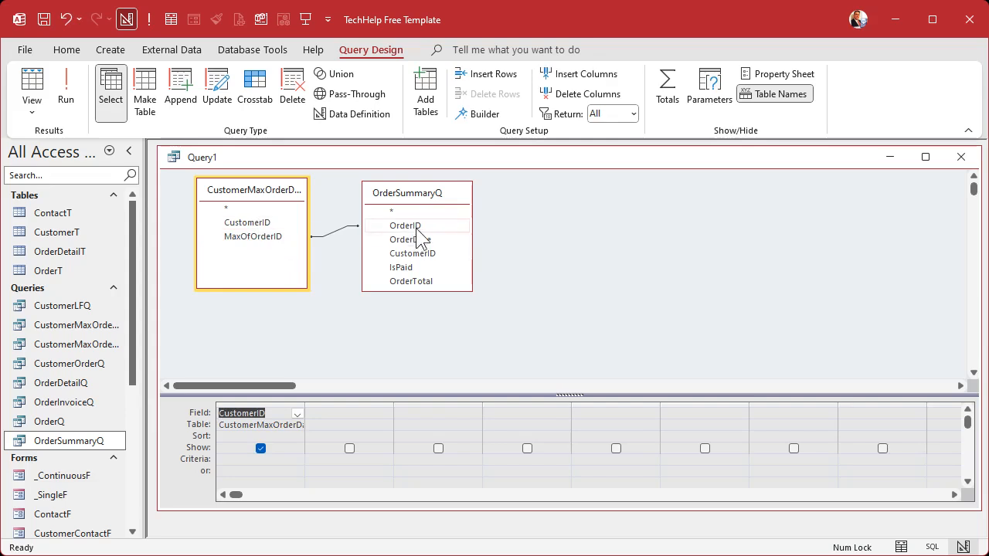
{"action": "double_click", "coordinate": [409, 226]}
{"action": "double_click", "coordinate": [418, 240]}
{"action": "double_click", "coordinate": [422, 280]}
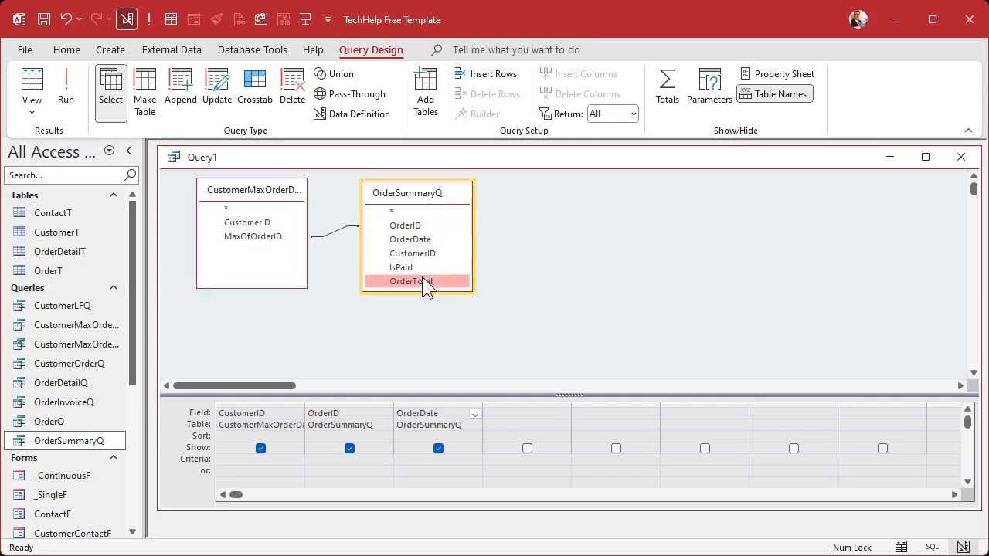
Step: Run the query to review each customer's last order, save it as CustomerLastOrderAmountQ and close it
{"action": "left_click", "coordinate": [68, 89]}
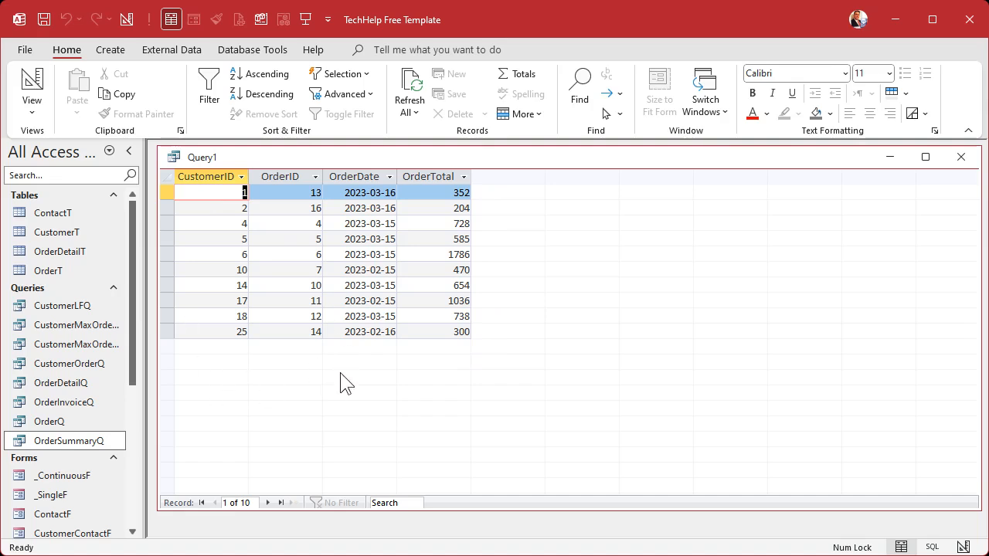
{"action": "key", "text": "ctrl+s"}
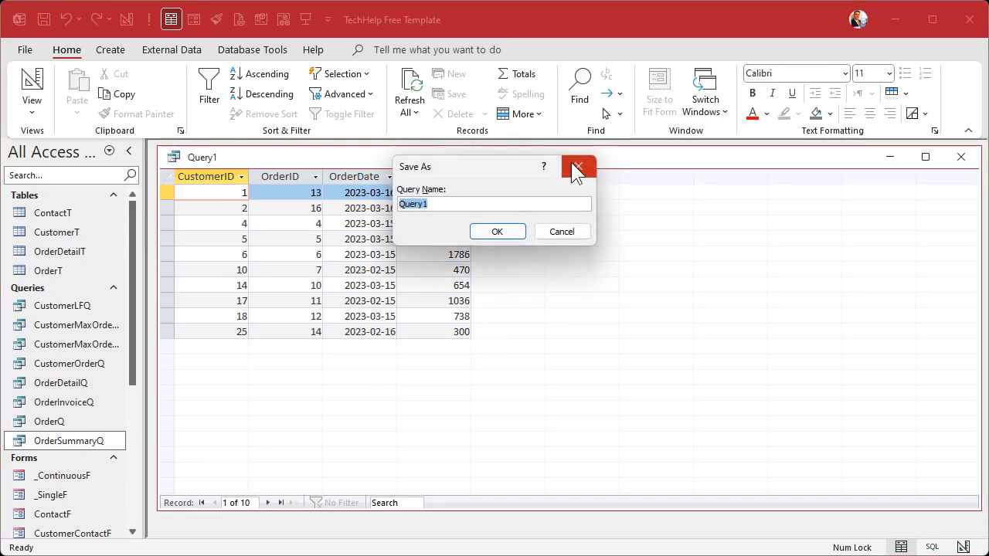
{"action": "type", "text": "Customer"}
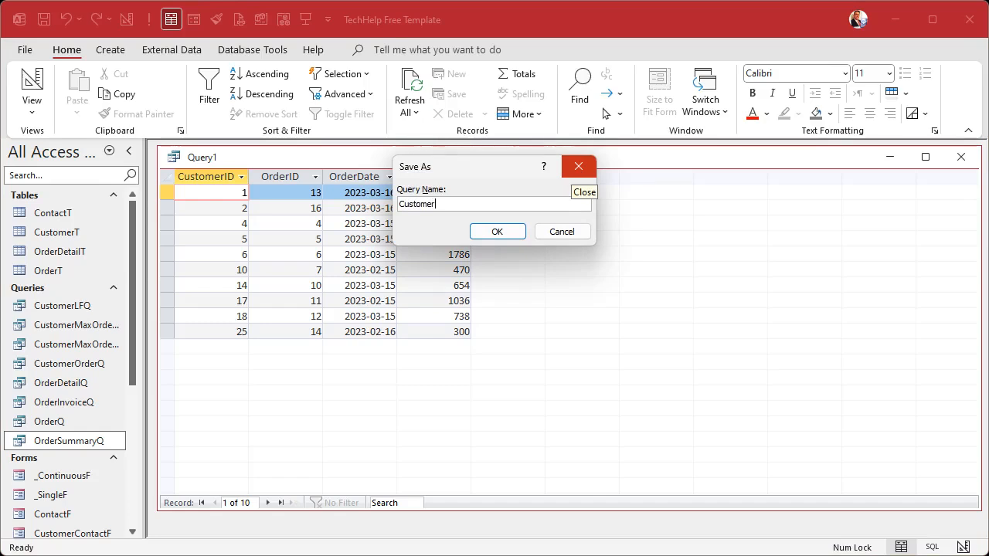
{"action": "type", "text": "LastOrderAmou"}
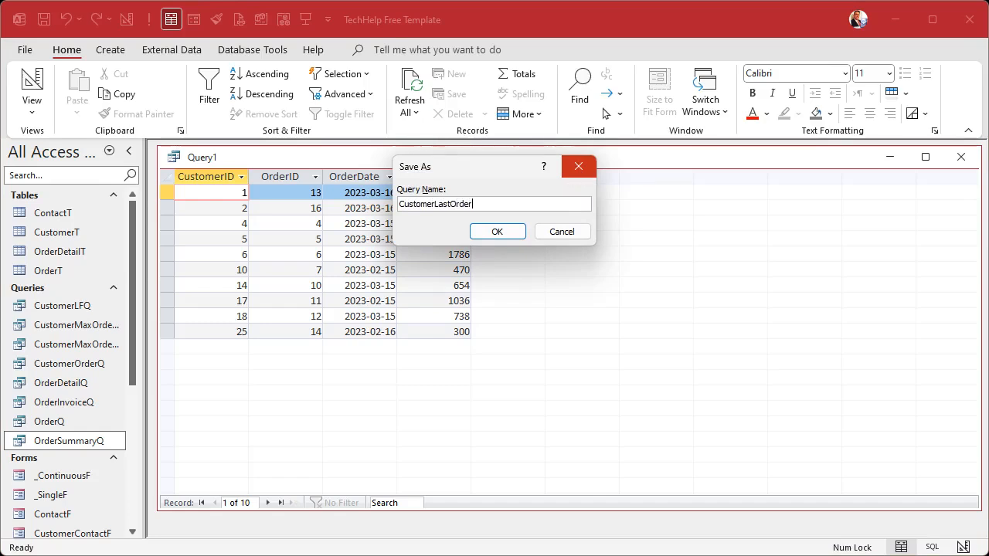
{"action": "type", "text": "ntQ"}
{"action": "key", "text": "Return"}
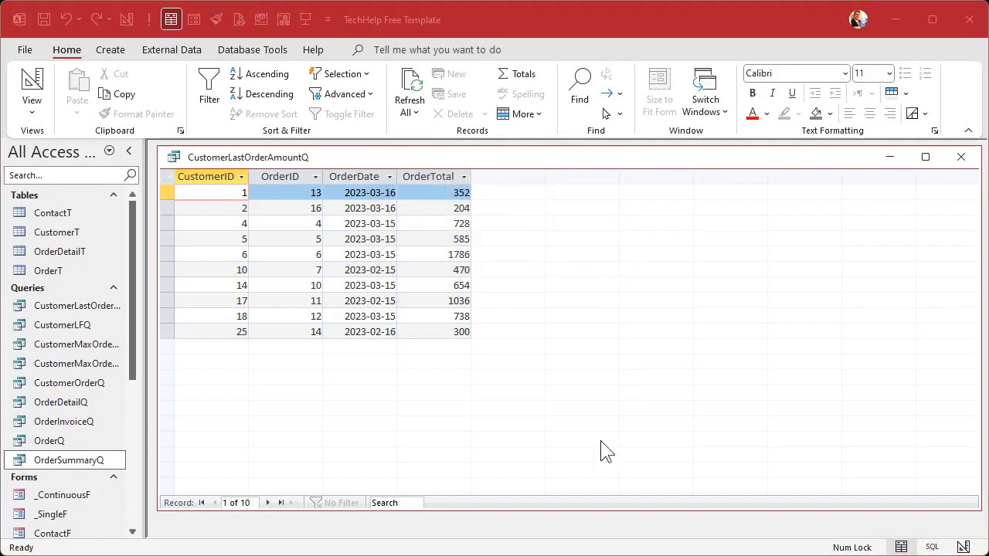
{"action": "left_click", "coordinate": [447, 177]}
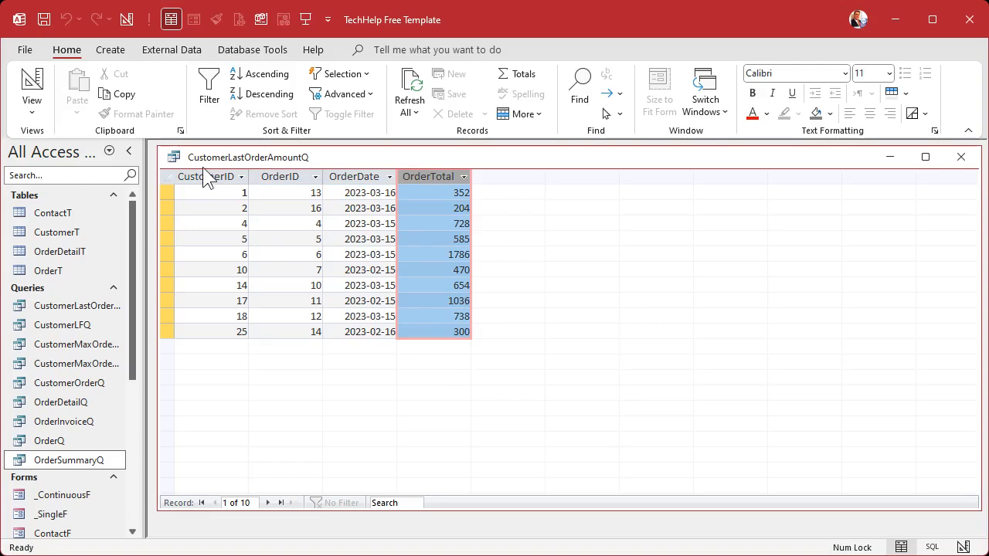
{"action": "left_click", "coordinate": [963, 158]}
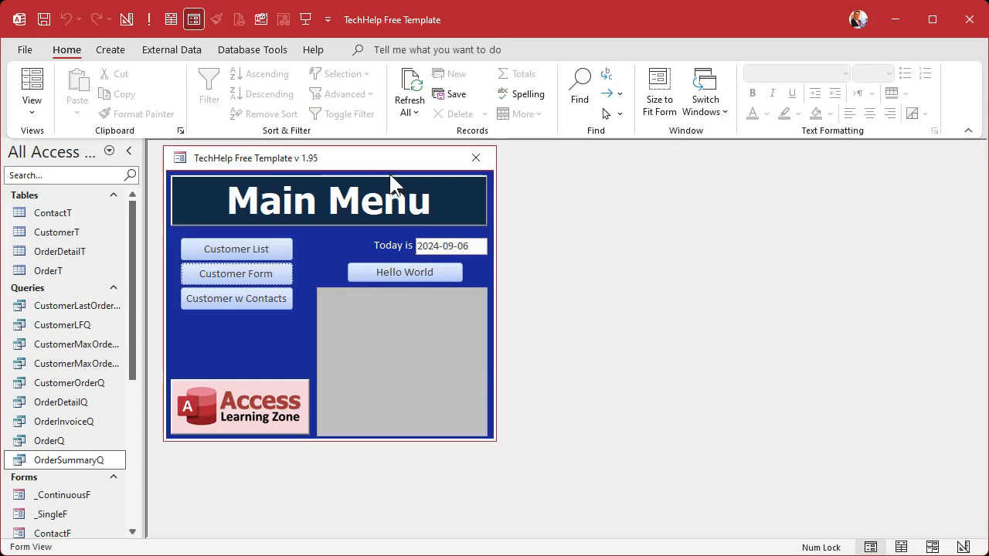
Step: Open the main menu form in design view and change the "Today is" label to "Last Order Total"
{"action": "left_click", "coordinate": [426, 281]}
{"action": "left_click", "coordinate": [396, 278]}
{"action": "left_click", "coordinate": [382, 279]}
{"action": "left_click_drag", "start_coordinate": [382, 278], "coordinate": [456, 280]}
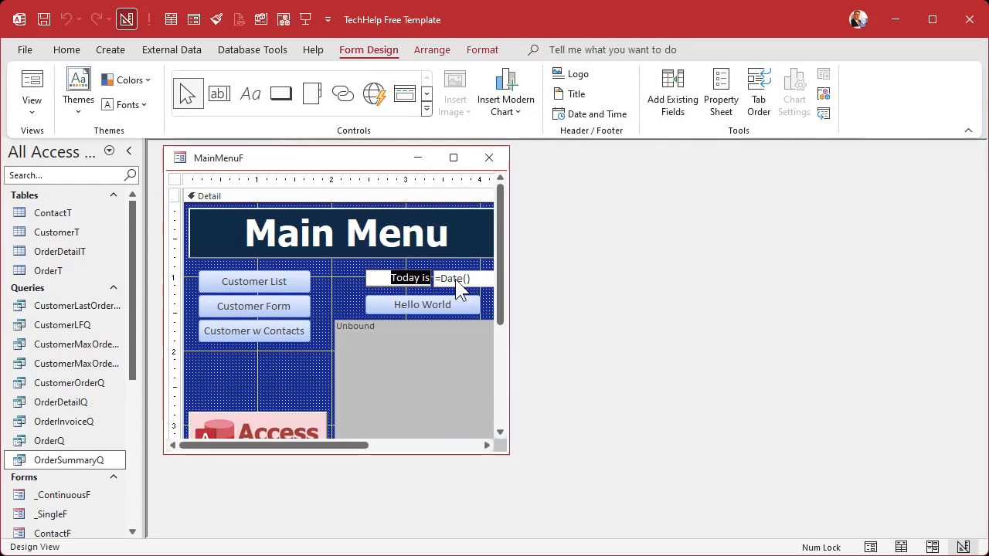
{"action": "left_click", "coordinate": [414, 277]}
{"action": "left_click_drag", "start_coordinate": [386, 277], "coordinate": [471, 280]}
{"action": "type", "text": "Last Order"}
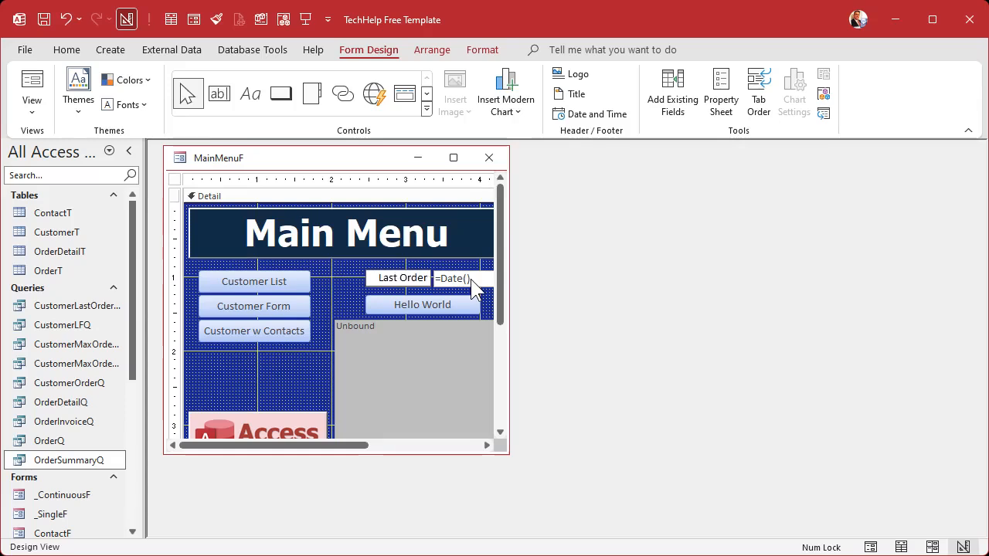
{"action": "type", "text": " Total"}
{"action": "key", "text": "Return"}
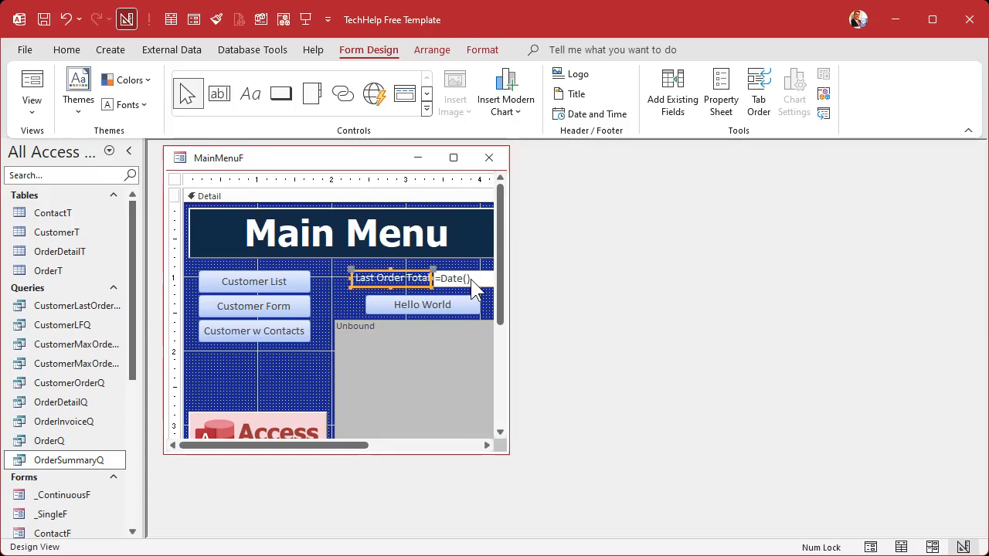
Step: Rename the text box beside the Last Order Total label to LastOrderTotal in its properties
{"action": "double_click", "coordinate": [471, 279]}
{"action": "left_click", "coordinate": [784, 244]}
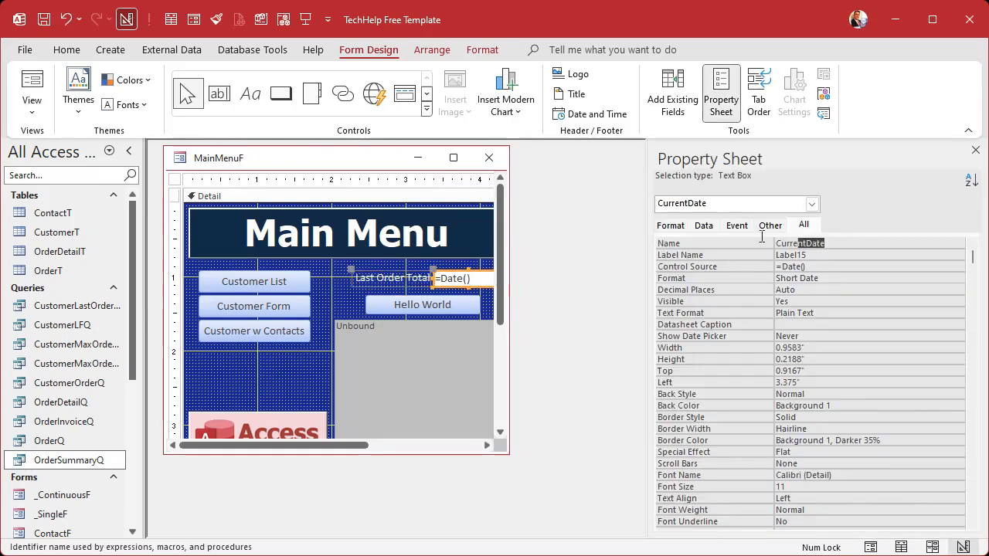
{"action": "type", "text": "LastOrderTotal"}
{"action": "key", "text": "Tab"}
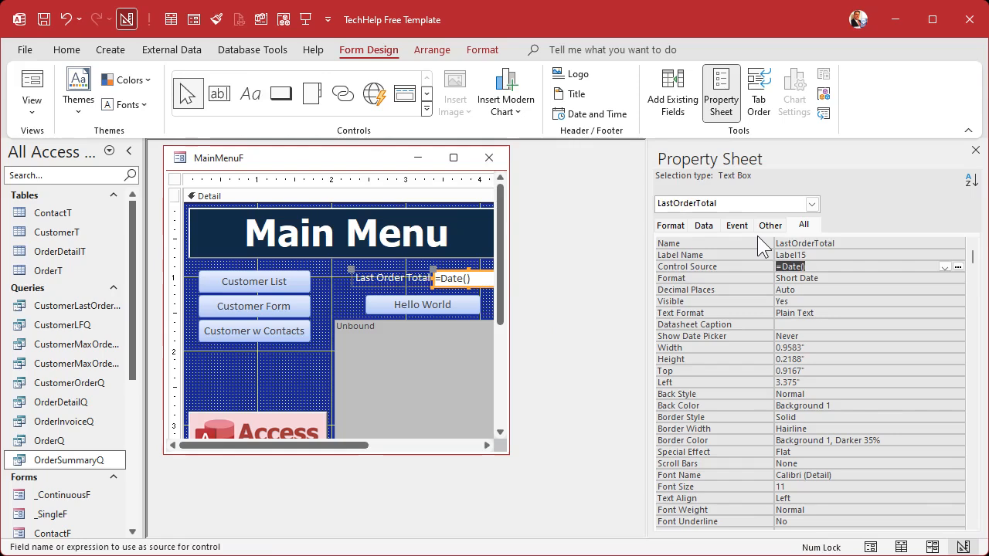
Step: Replace the text box's control source with =DSUM("OrderTotal","CustomerLastOrderAmountQ")
{"action": "key", "text": "Delete"}
{"action": "key", "text": "shift+F2"}
{"action": "type", "text": "=DSUM(\""}
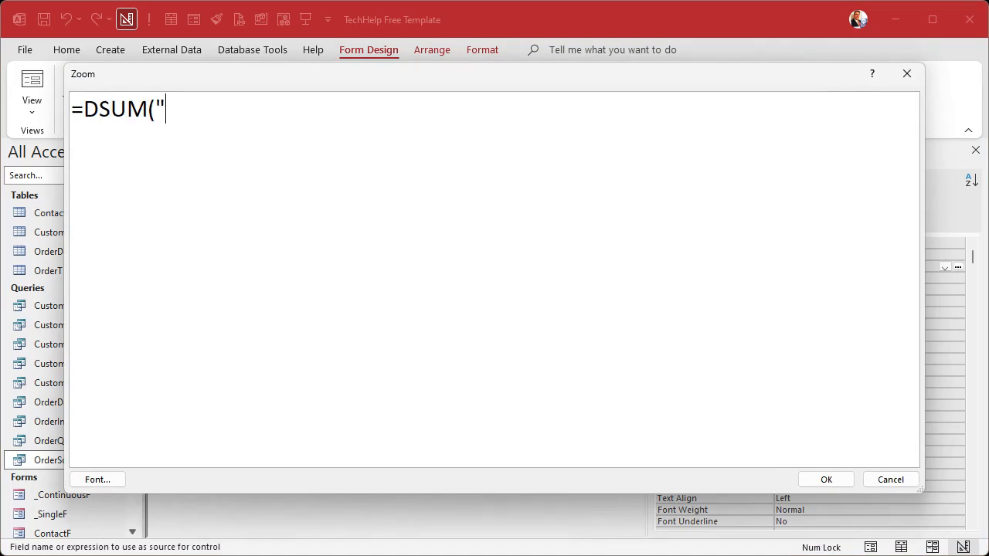
{"action": "type", "text": "OrderTotal"}
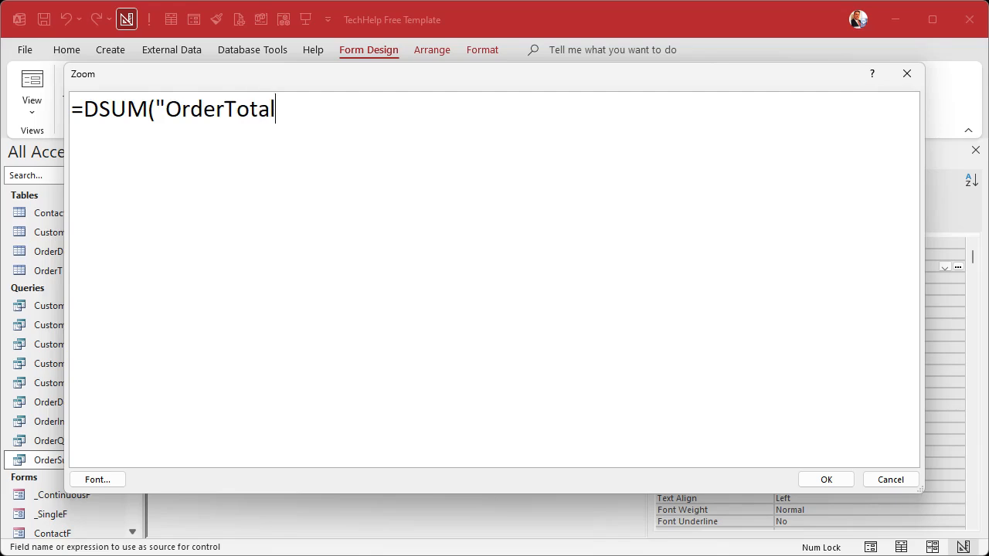
{"action": "type", "text": "\",\"CustomerLastOrderAmountQ\")"}
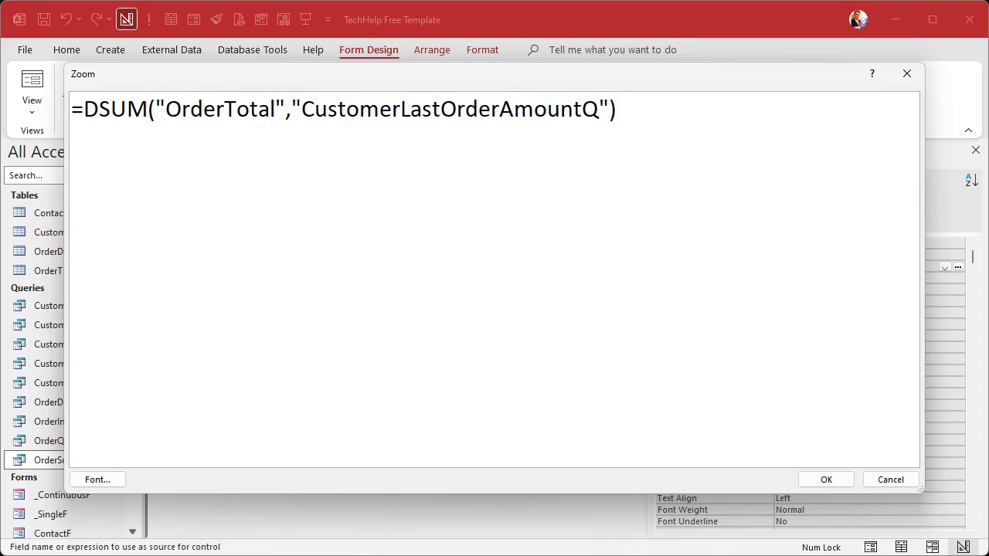
{"action": "left_click", "coordinate": [823, 482]}
Step: Set the LastOrderTotal text box's format to Currency, and close and reopen the main menu form to check it
{"action": "key", "text": "Tab"}
{"action": "type", "text": "Currency"}
{"action": "key", "text": "Tab"}
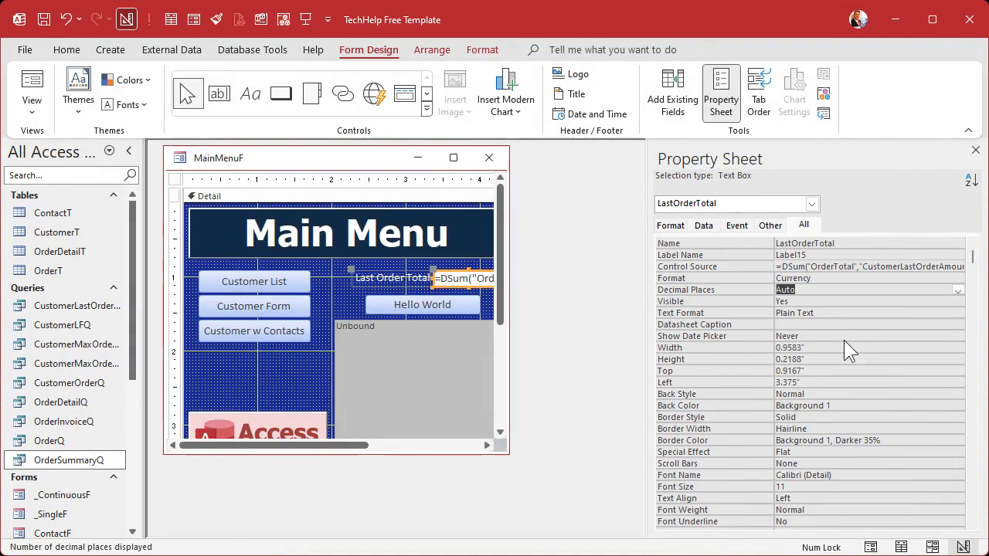
{"action": "left_click", "coordinate": [975, 150]}
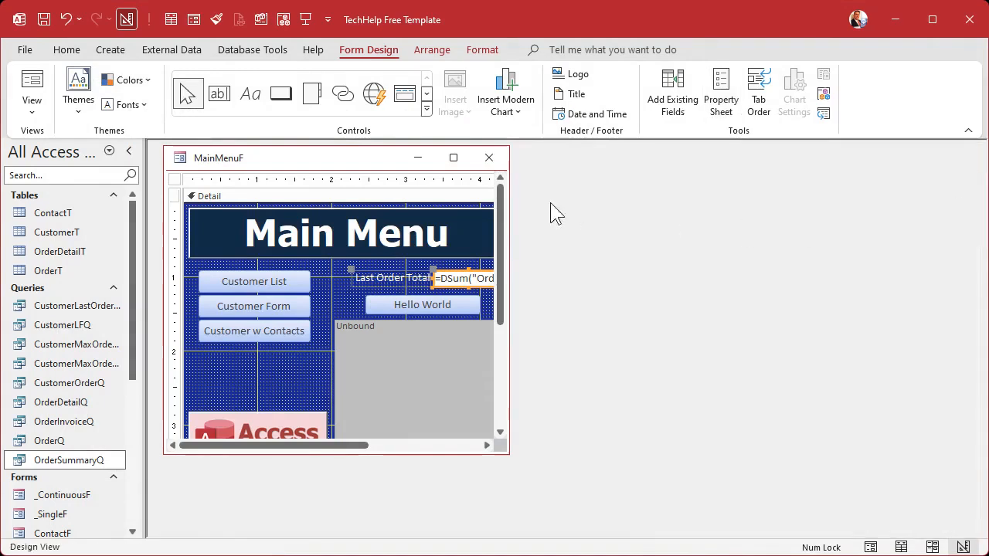
{"action": "left_click", "coordinate": [490, 159]}
{"action": "left_click", "coordinate": [305, 19]}
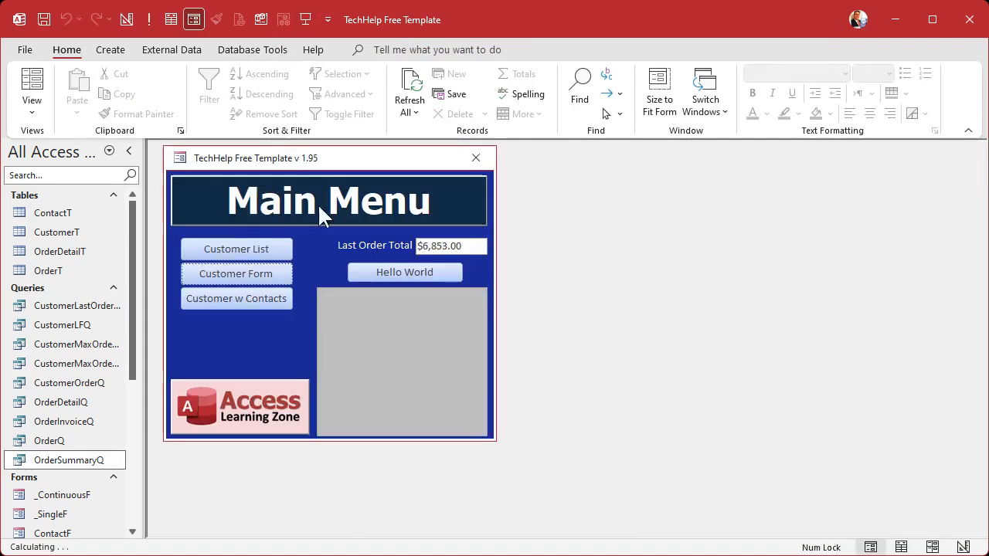